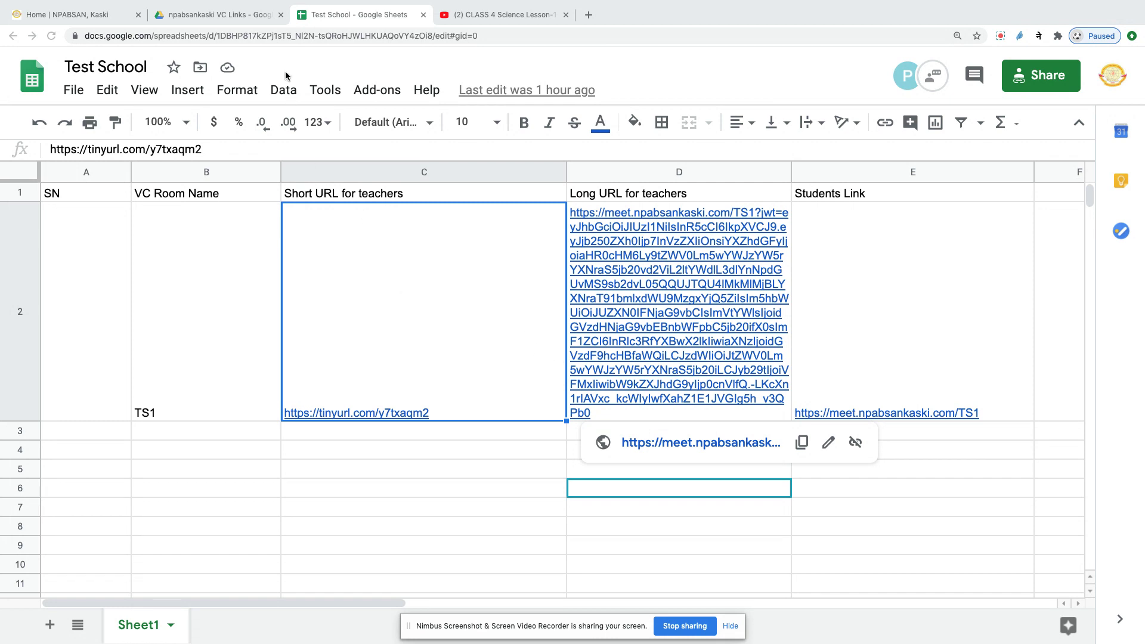
Open the Test School spreadsheet with Google Sheets from the Test School folder in the shared npabsankaski VC Links folder on Google Drive.
click(251, 17)
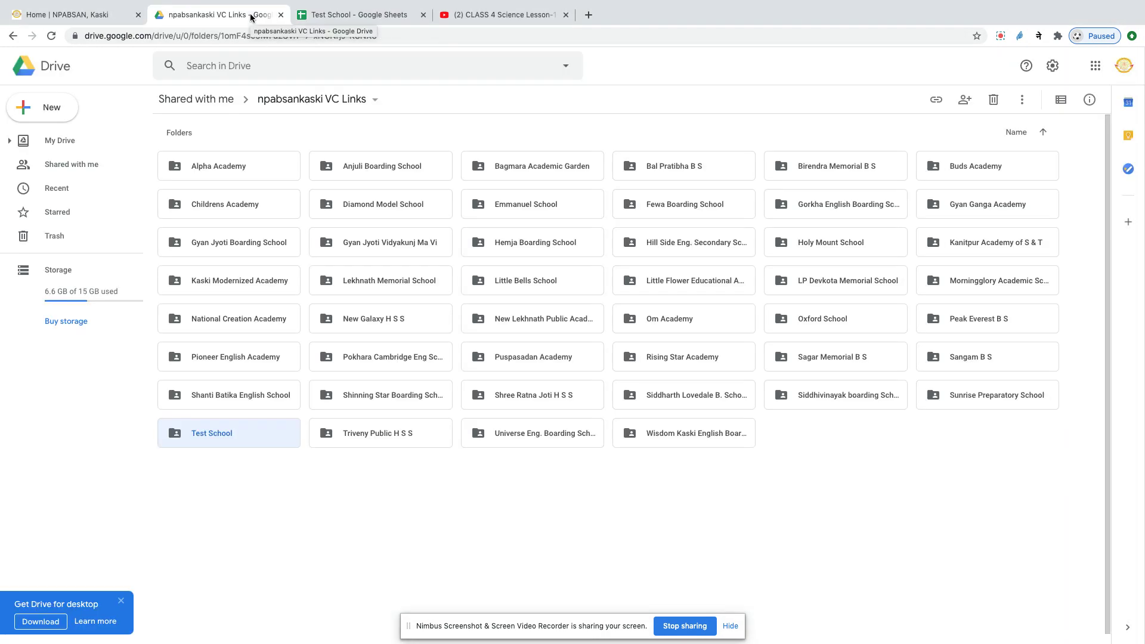
double_click(244, 441)
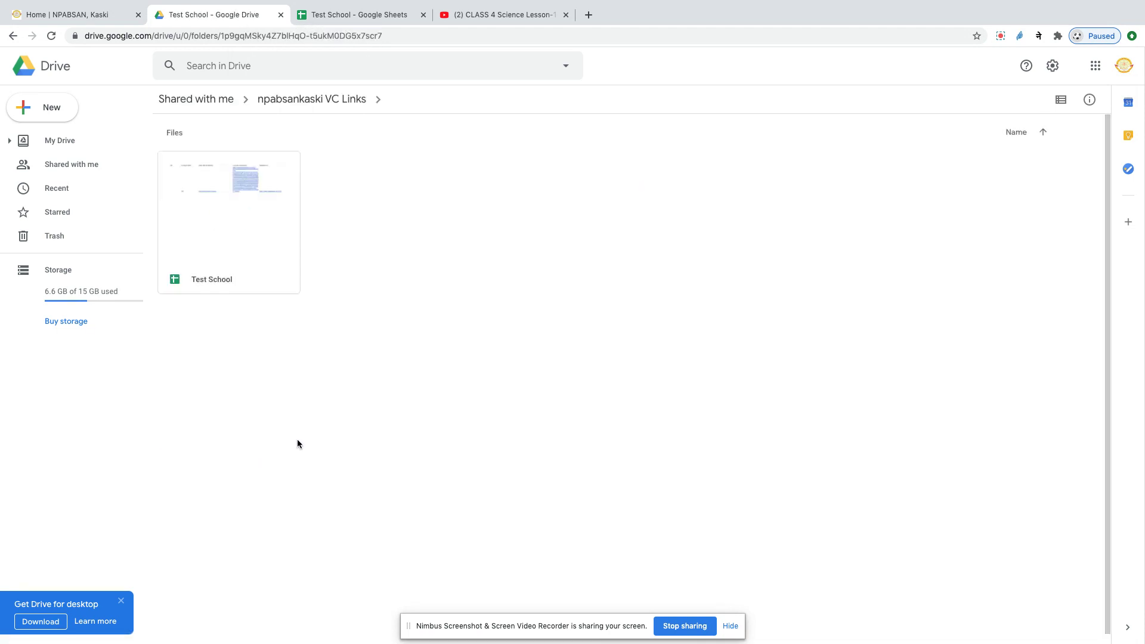
click(241, 255)
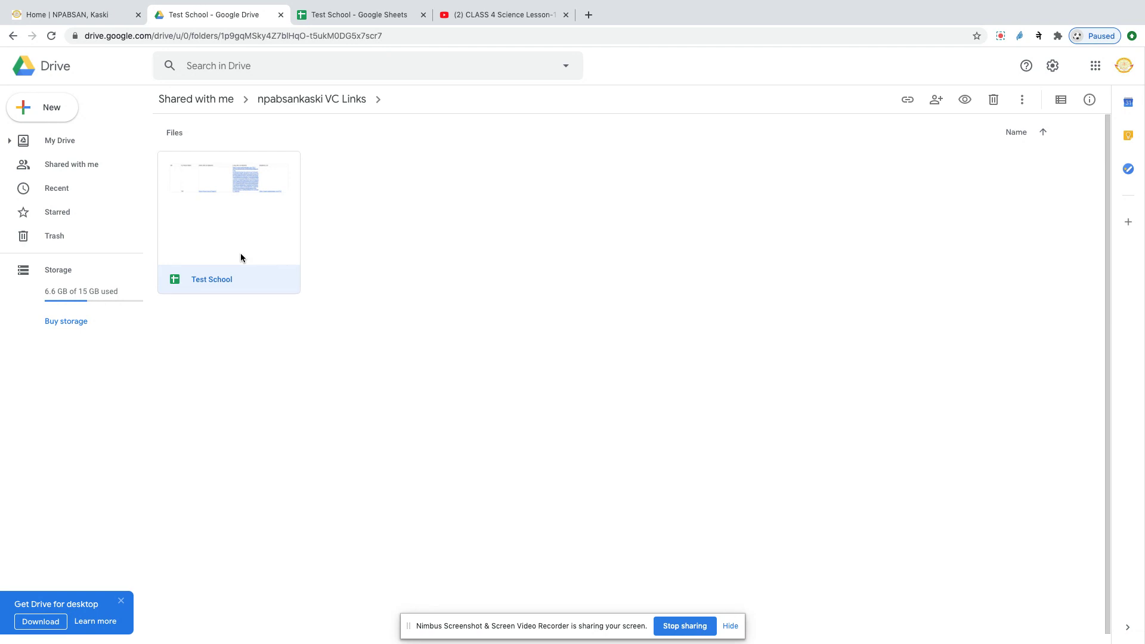
right_click(241, 257)
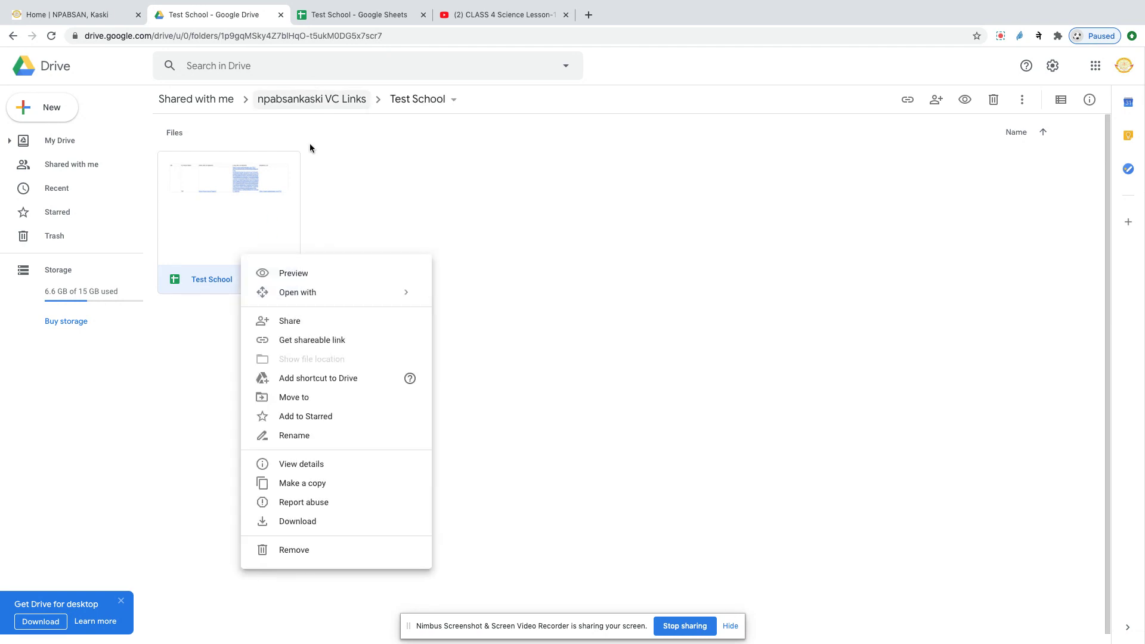
mouse_move(314, 301)
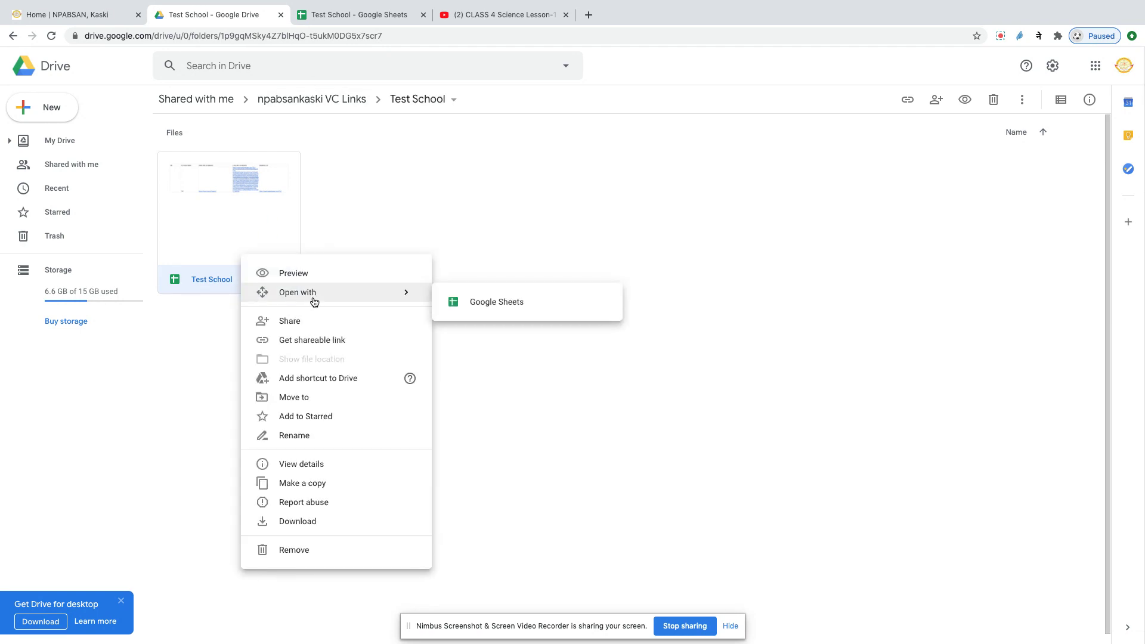
click(477, 304)
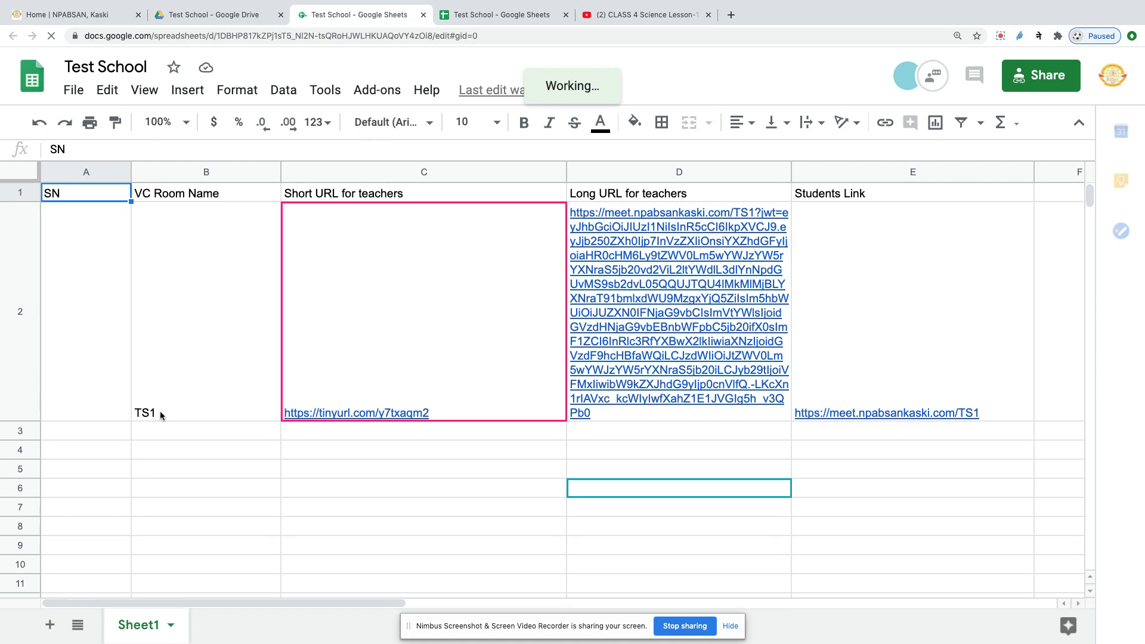
Examine the TS1 room's name, short URL for teachers, long URL for teachers and students link in row 2.
click(160, 411)
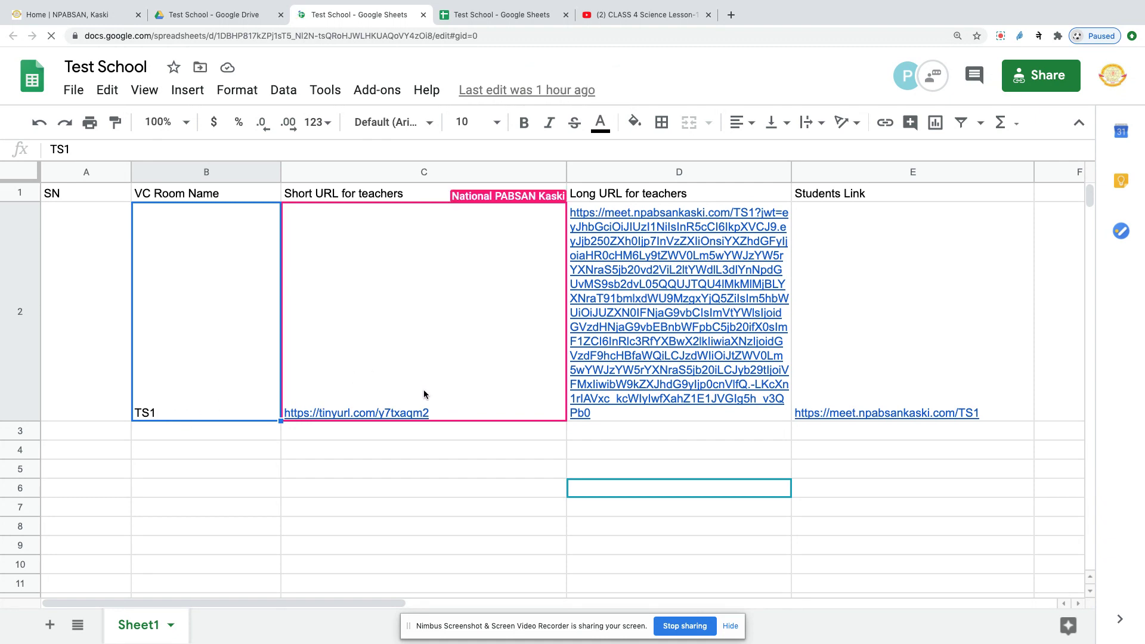
mouse_move(428, 404)
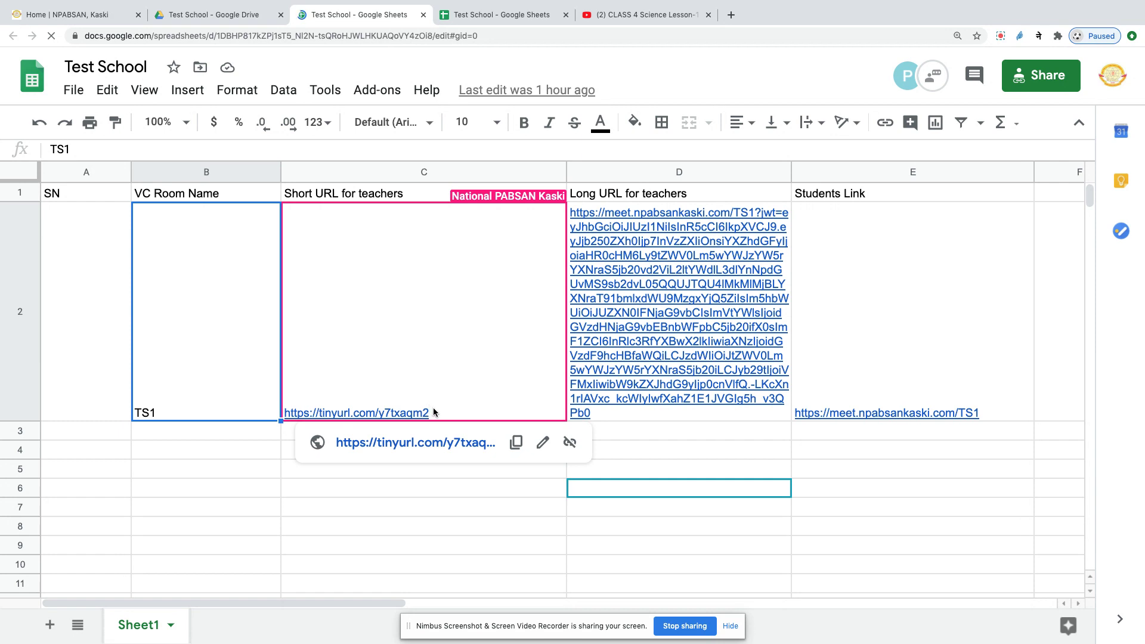
click(439, 413)
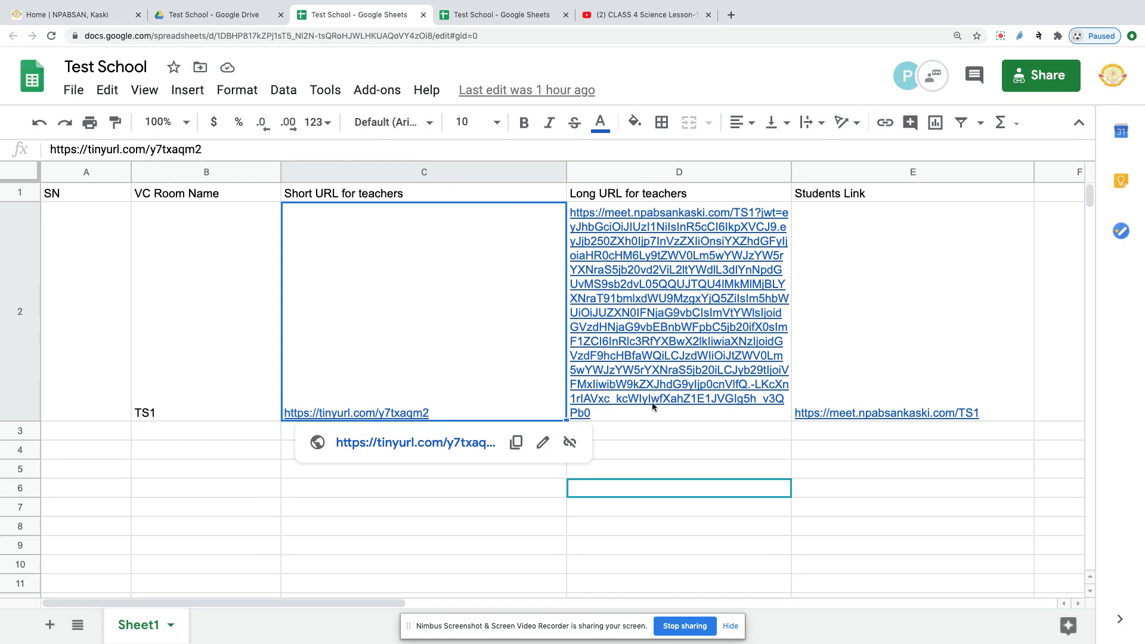
mouse_move(893, 413)
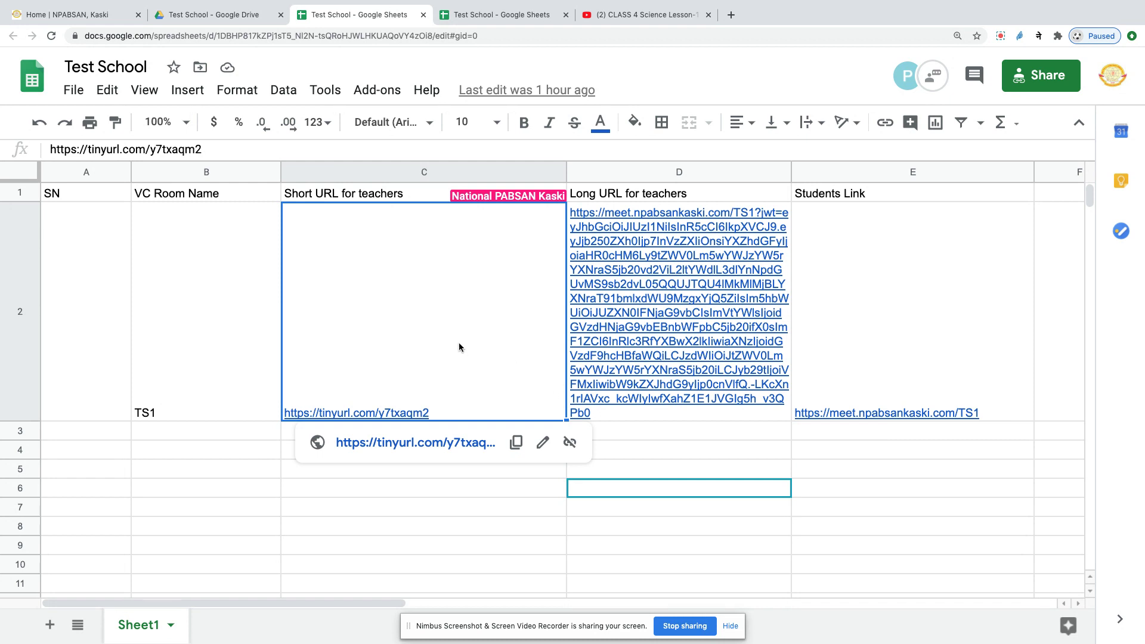
click(947, 365)
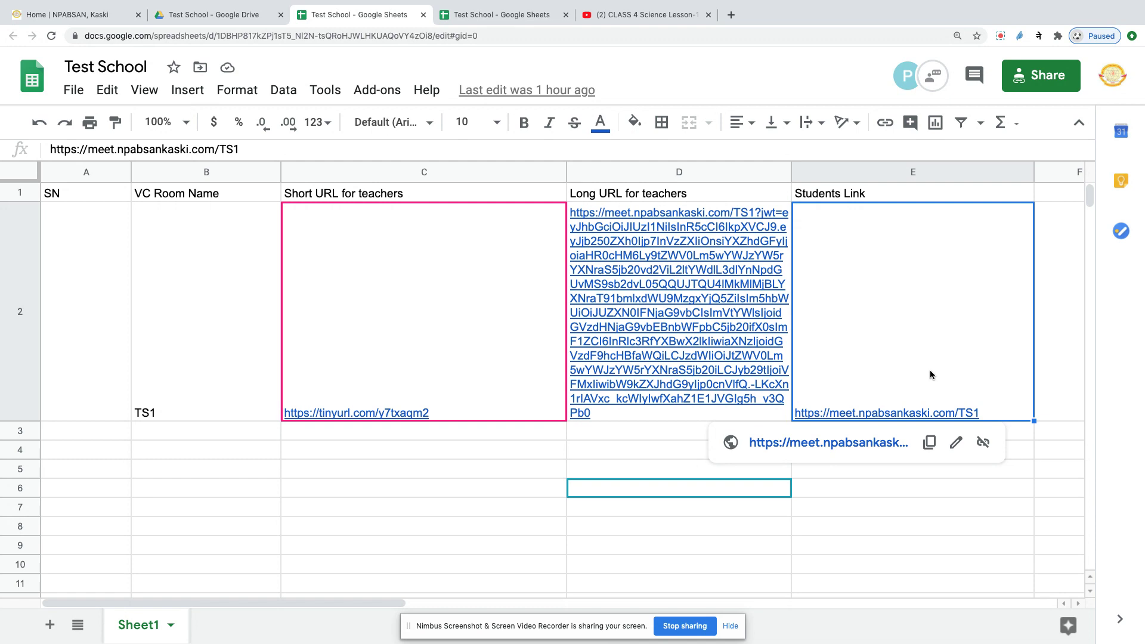
click(342, 447)
mouse_move(441, 415)
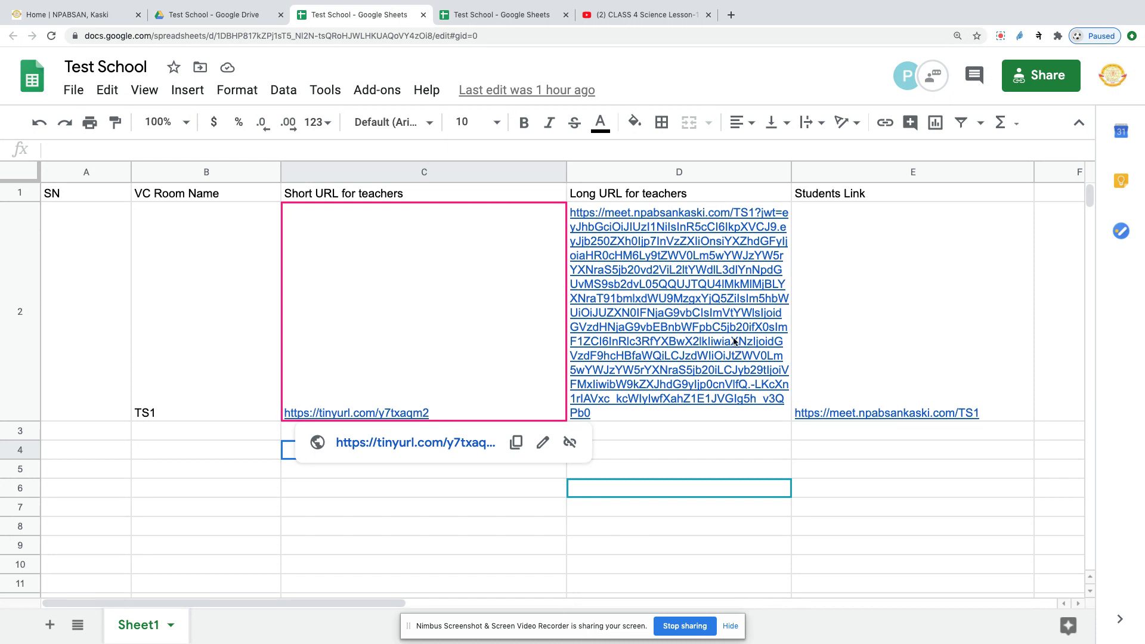
mouse_move(867, 399)
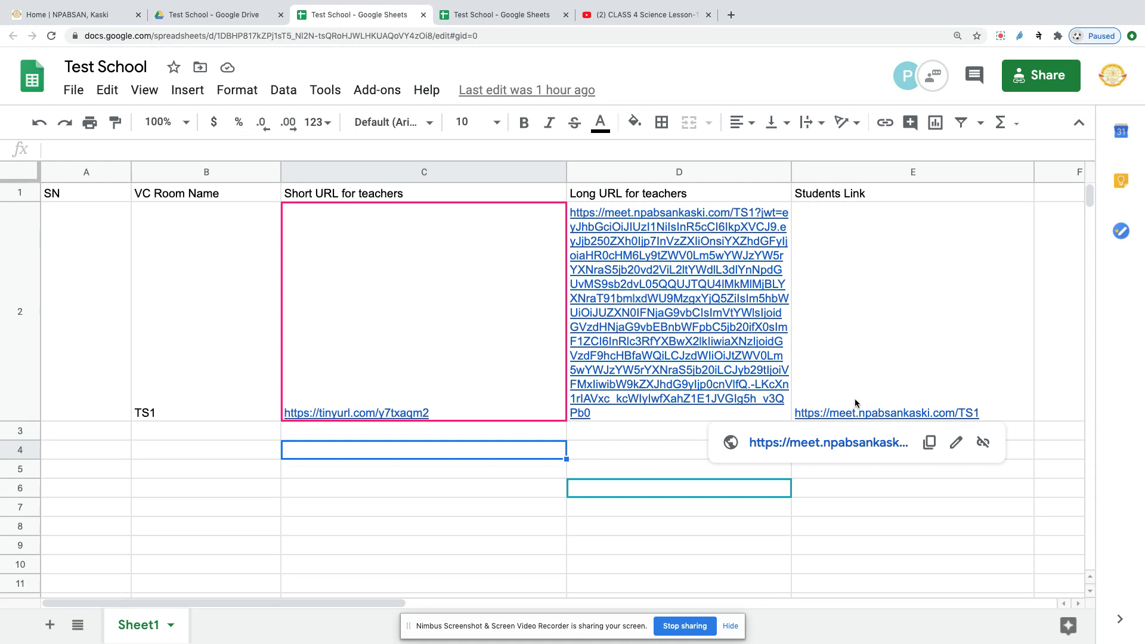
mouse_move(393, 387)
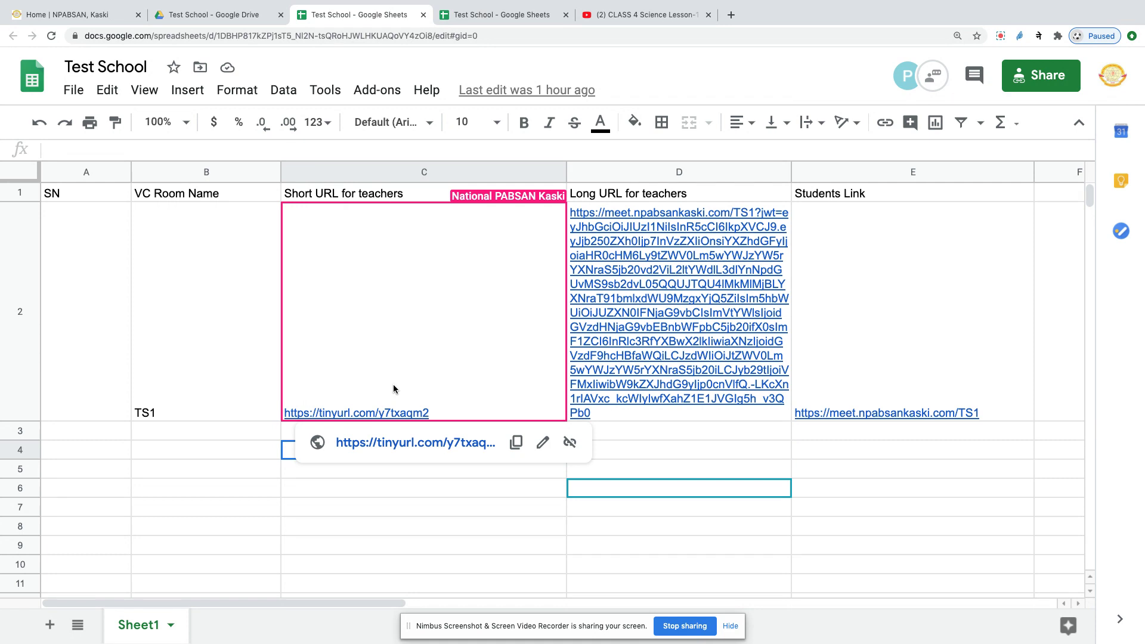
Copy the TS1 room's short URL for teachers from cell C2.
double_click(432, 413)
click(430, 212)
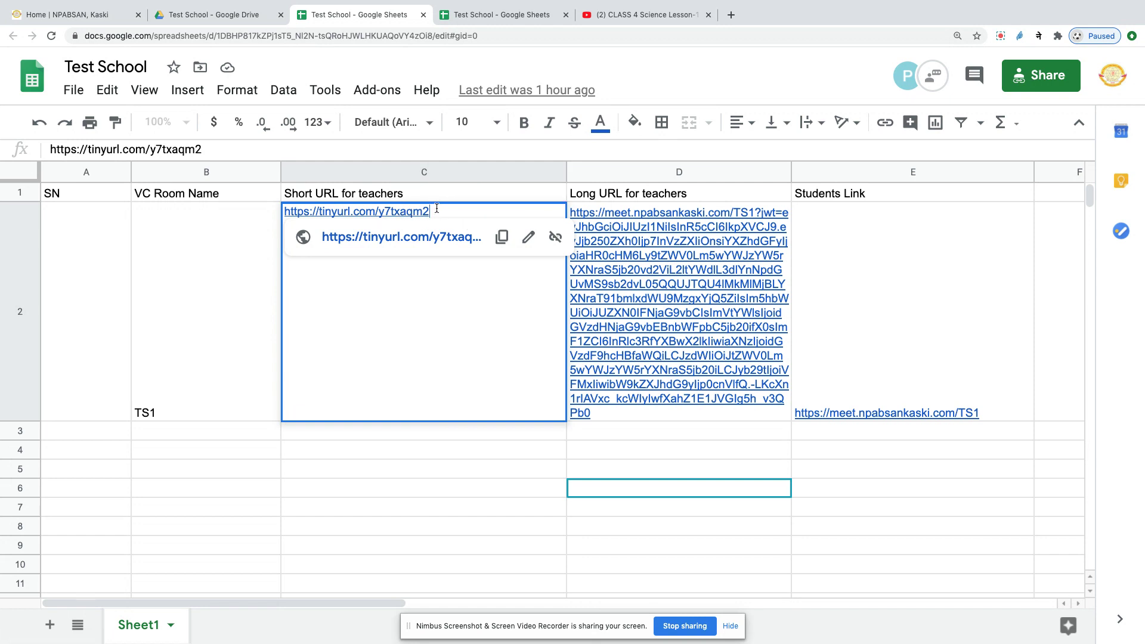
drag(427, 211, 282, 212)
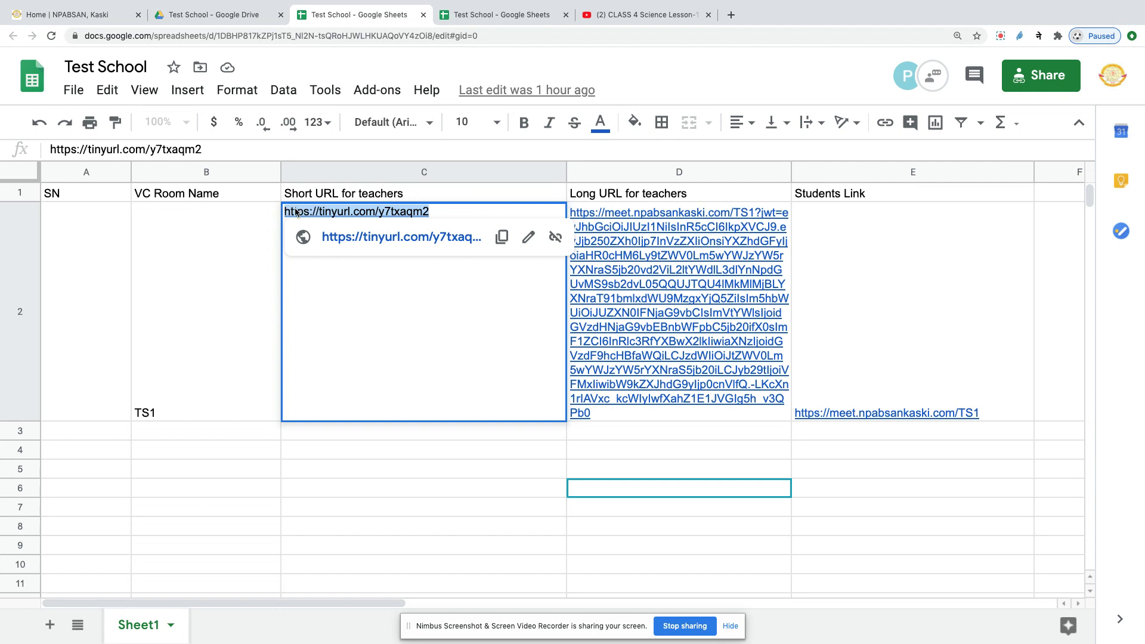
right_click(296, 213)
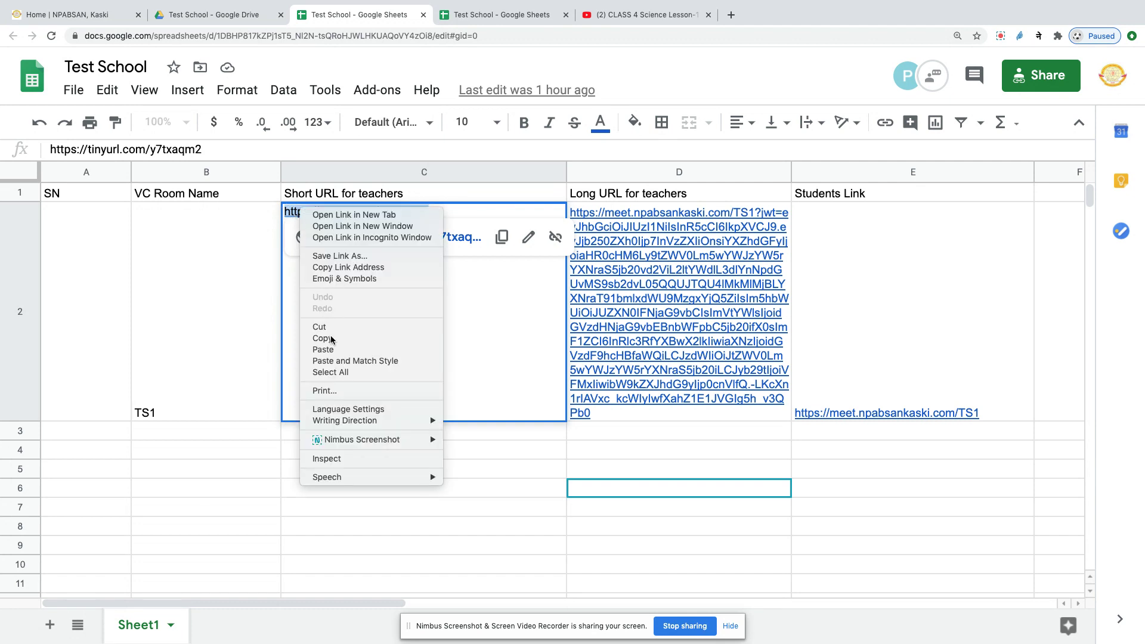
click(504, 307)
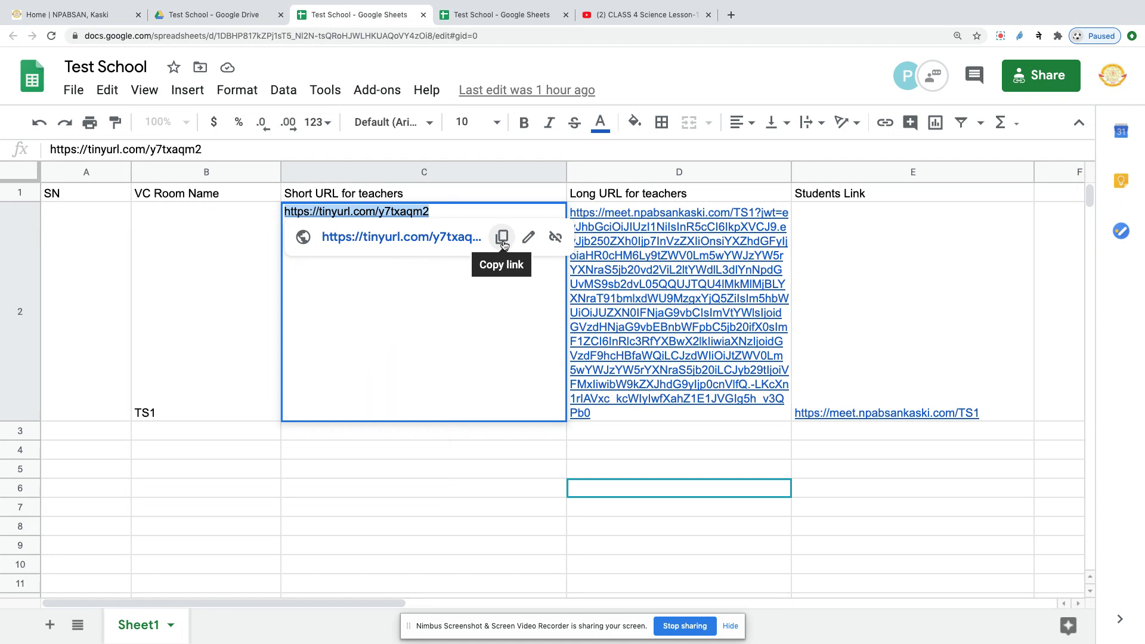
click(502, 238)
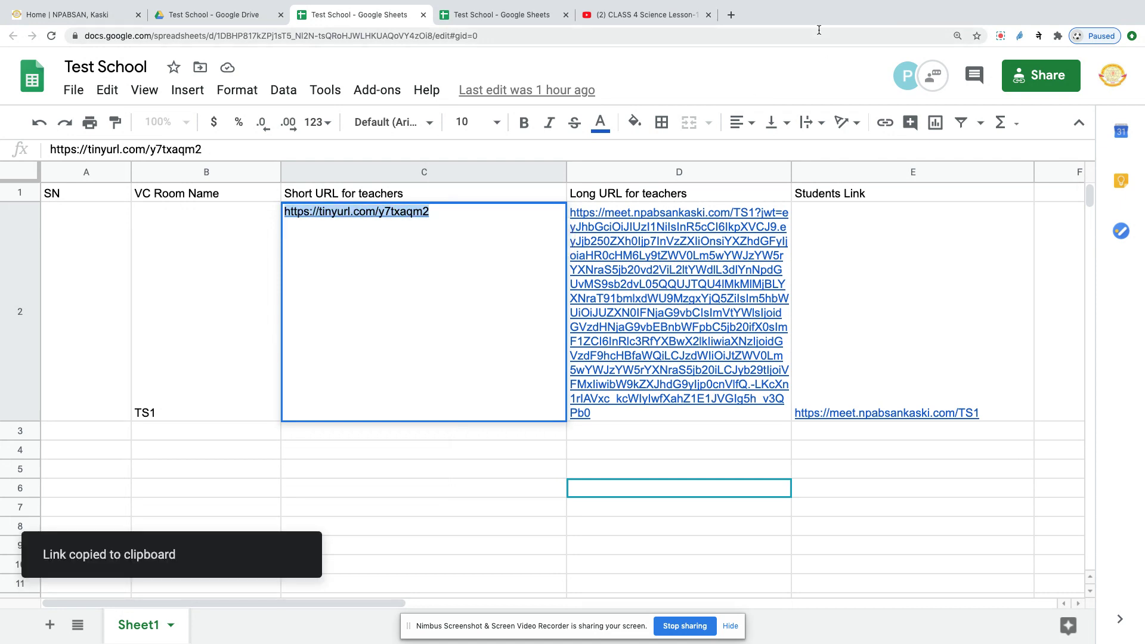
Open the copied short teacher URL in a new browser tab to enter the TS1 meeting.
click(731, 15)
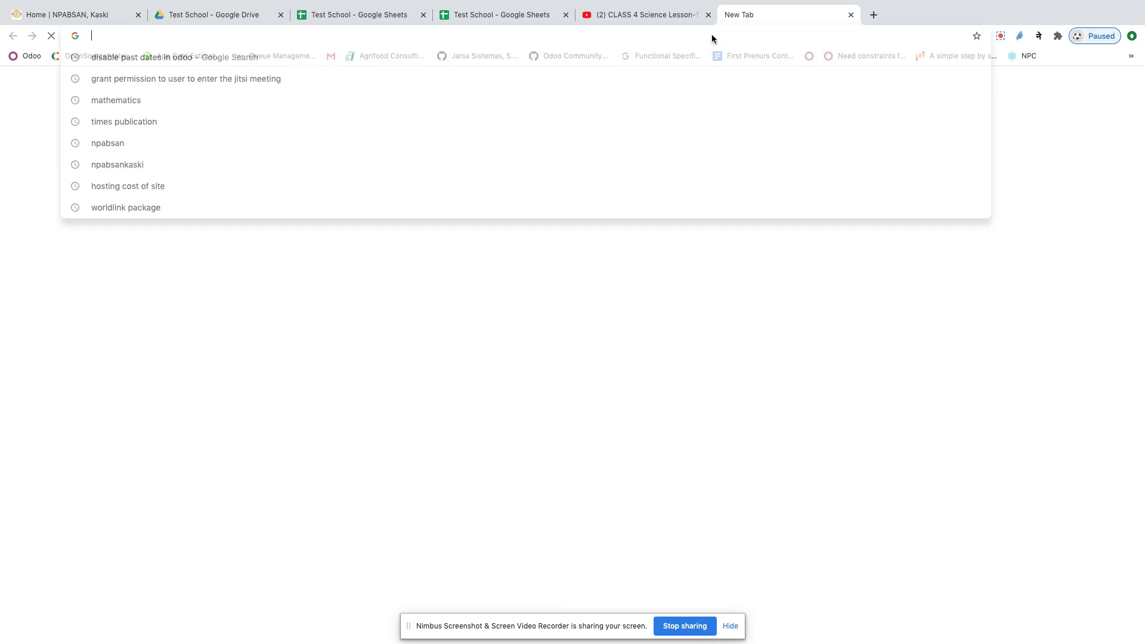
key(super+v)
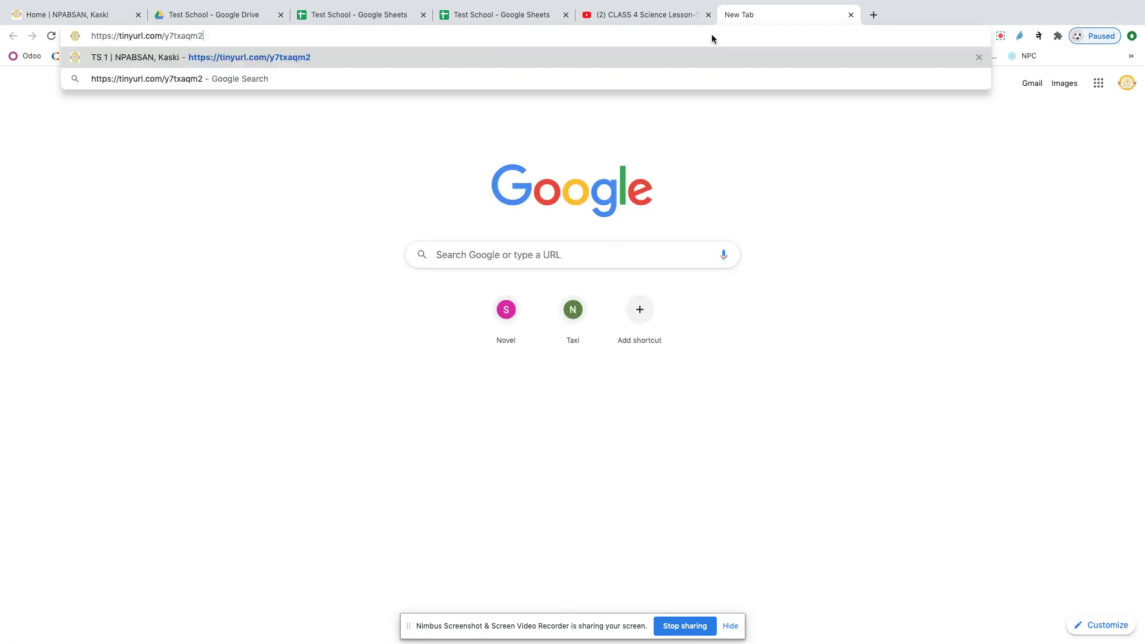
key(Return)
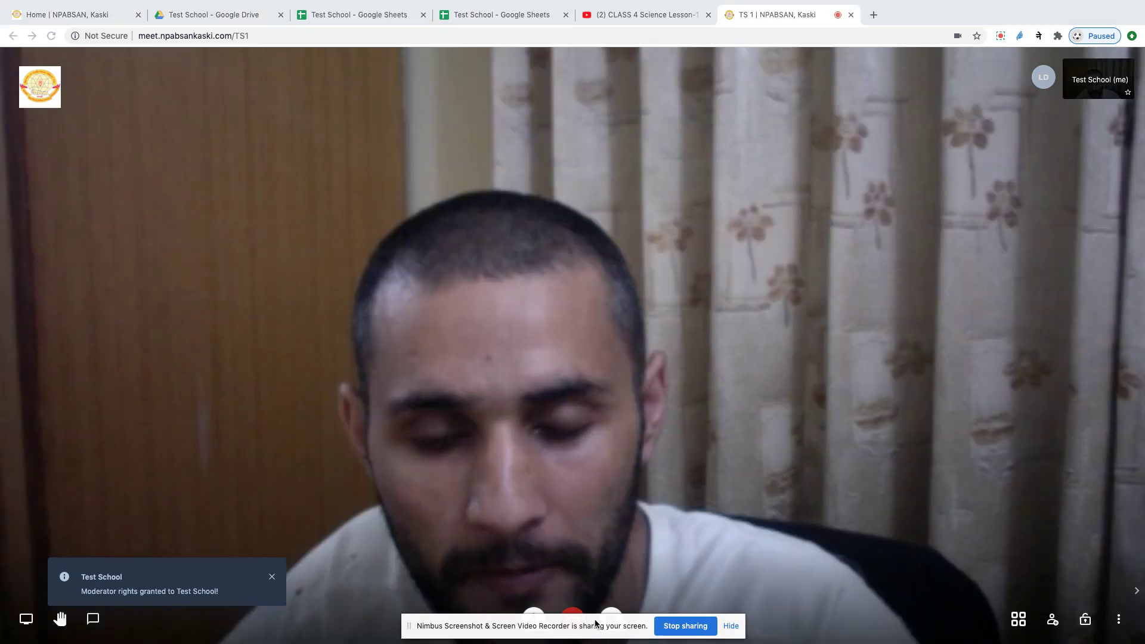
Clear the screen-recorder notice away from the meeting controls and turn off the camera.
drag(597, 624, 793, 511)
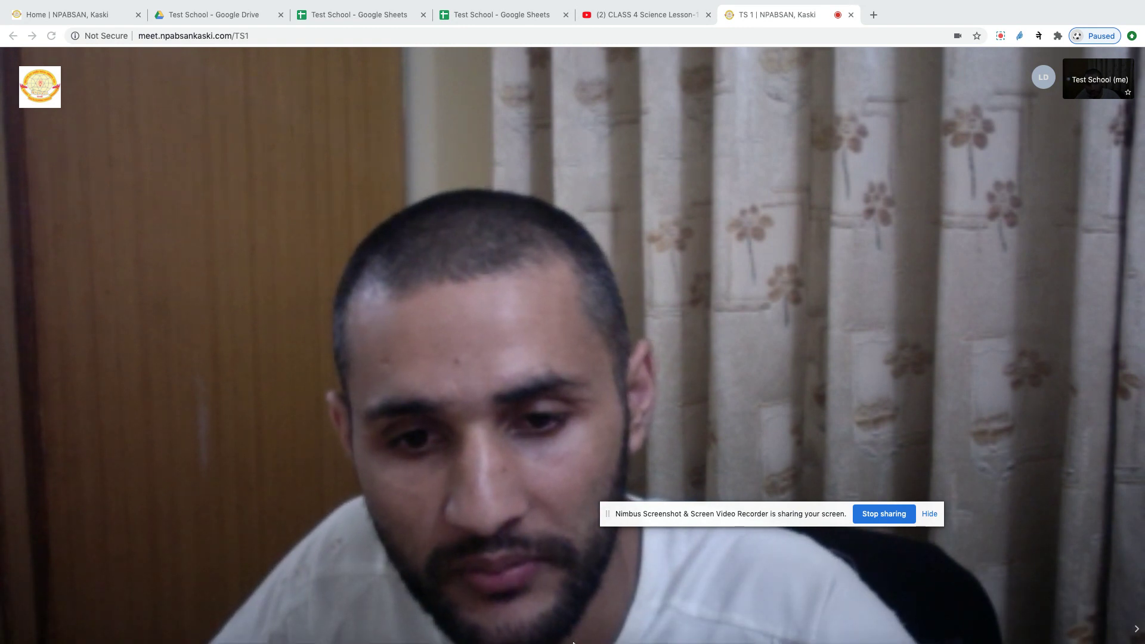
mouse_move(609, 578)
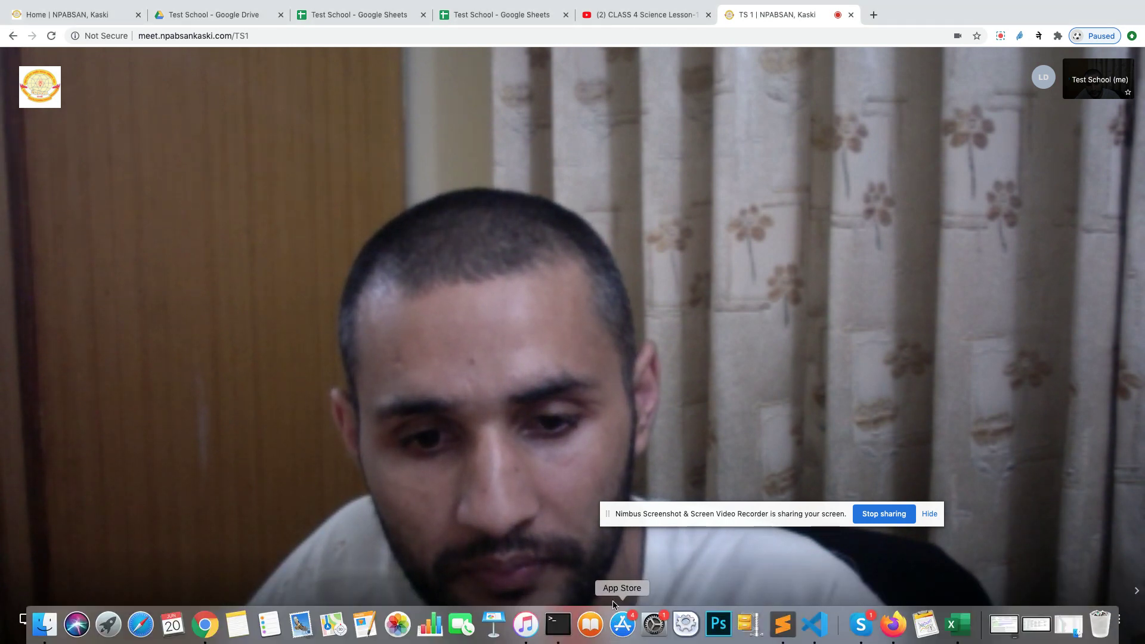
click(611, 618)
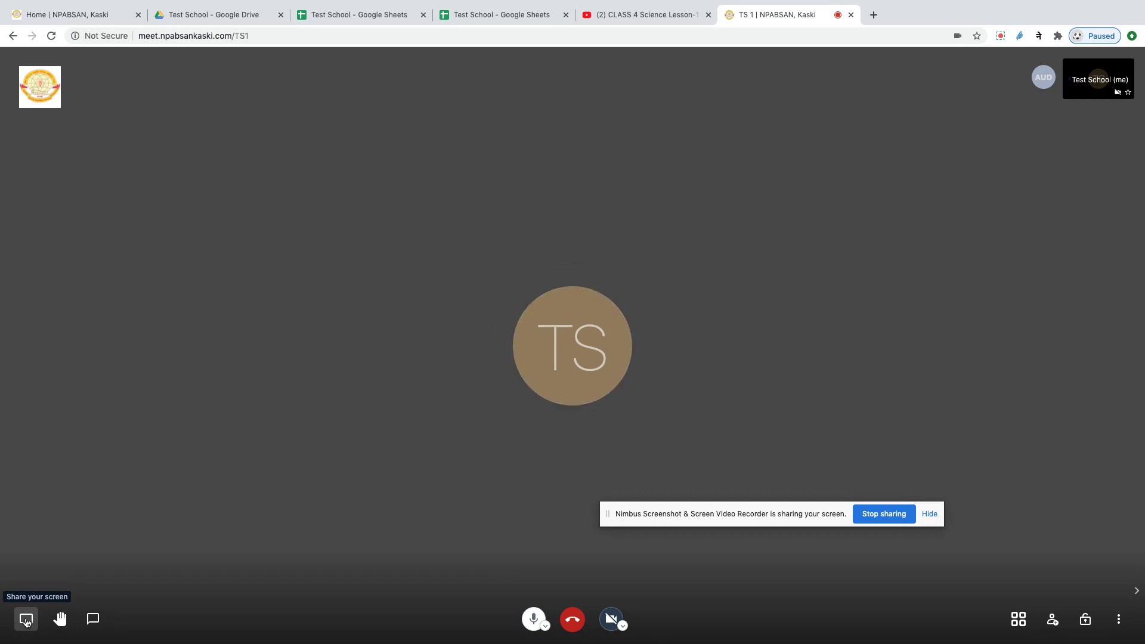
Choose the entire screen as the source for sharing in the meeting, and cancel the share.
click(26, 620)
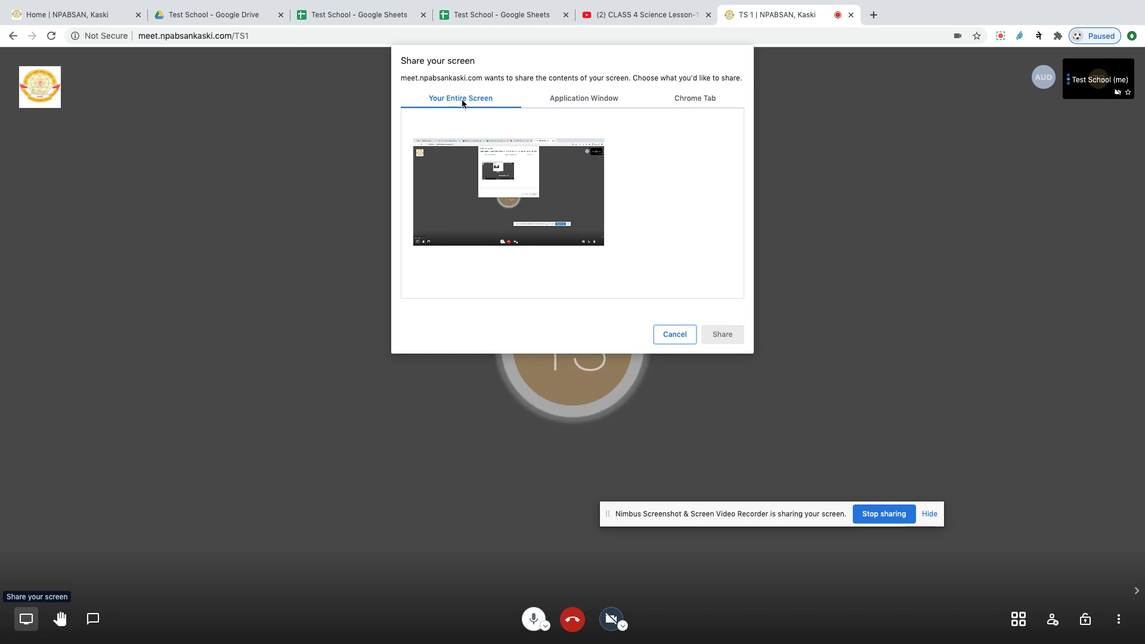
click(442, 168)
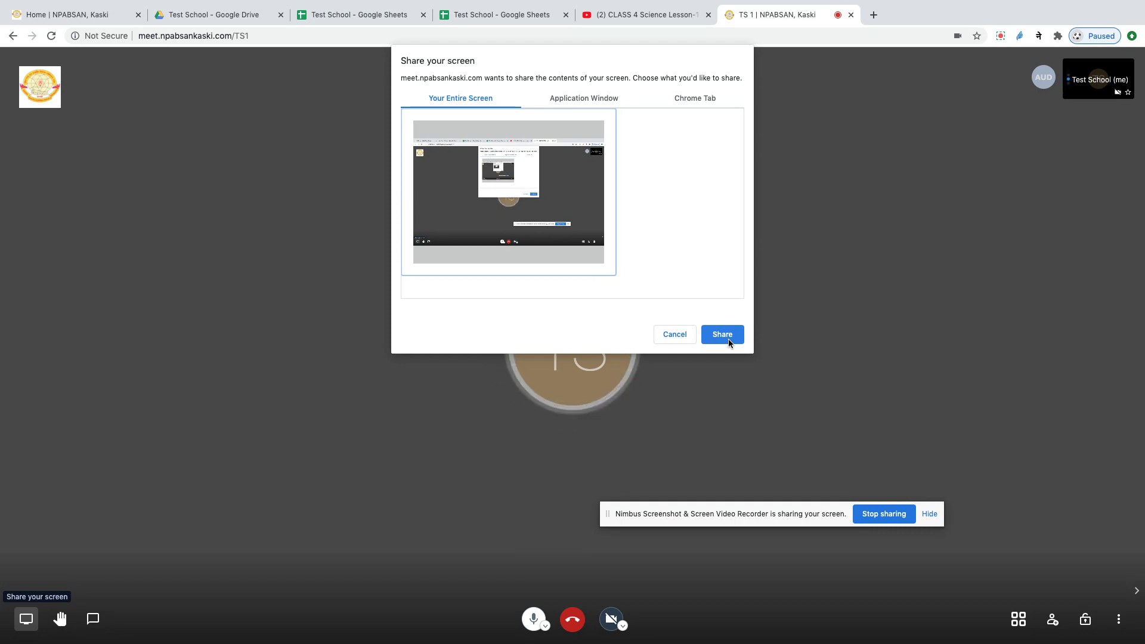
click(680, 338)
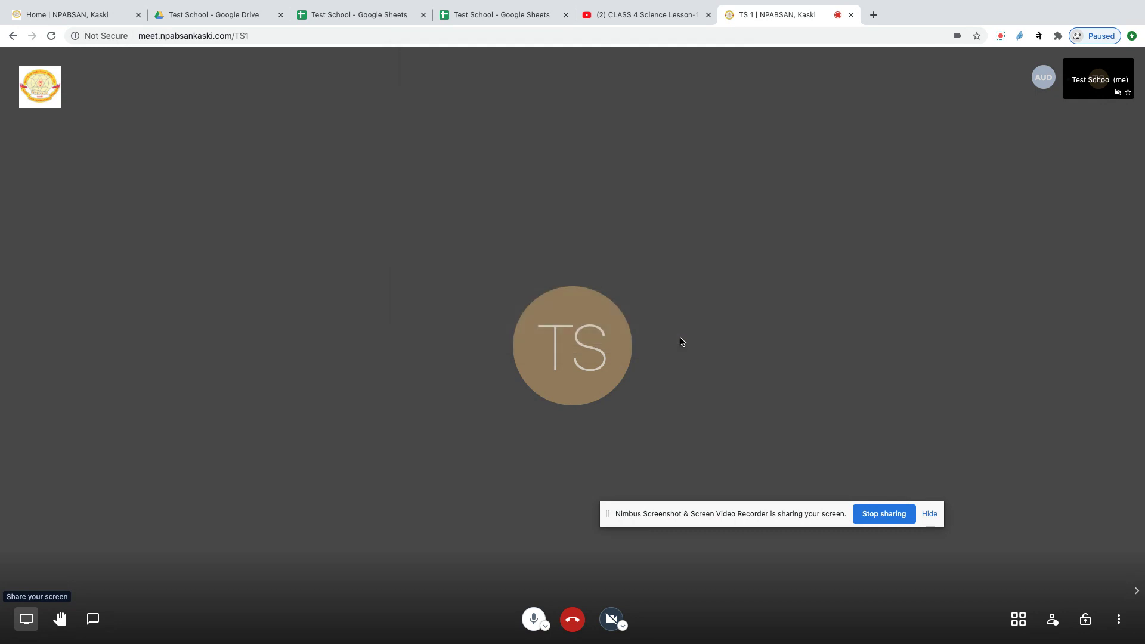
Switch the meeting to full screen, return it to the normal view and close the additional meeting actions.
click(96, 621)
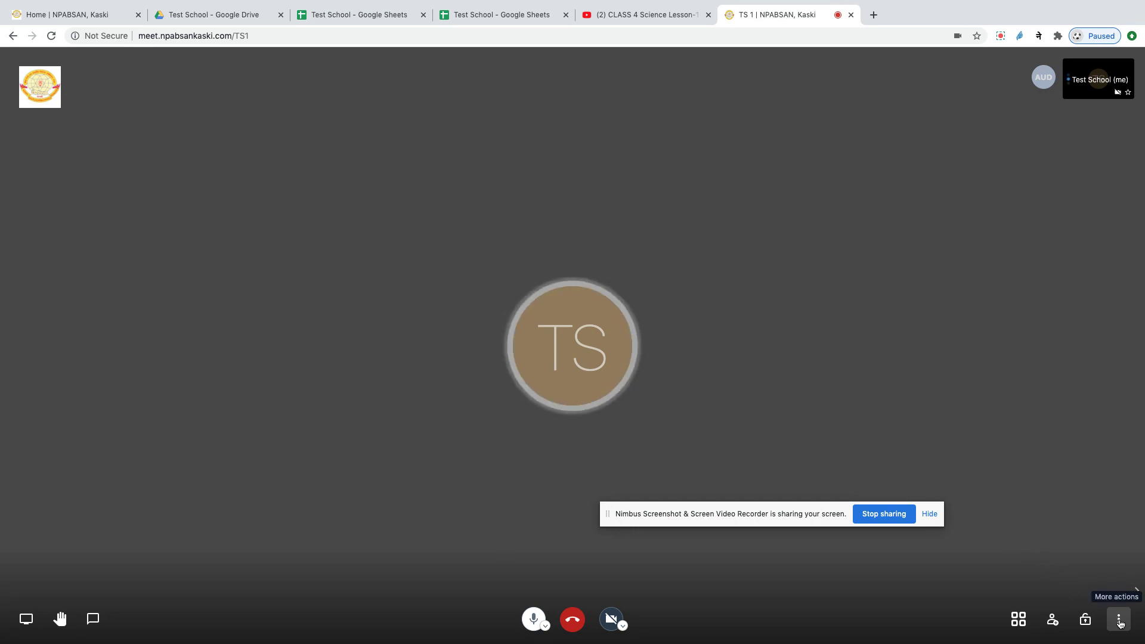
click(1119, 622)
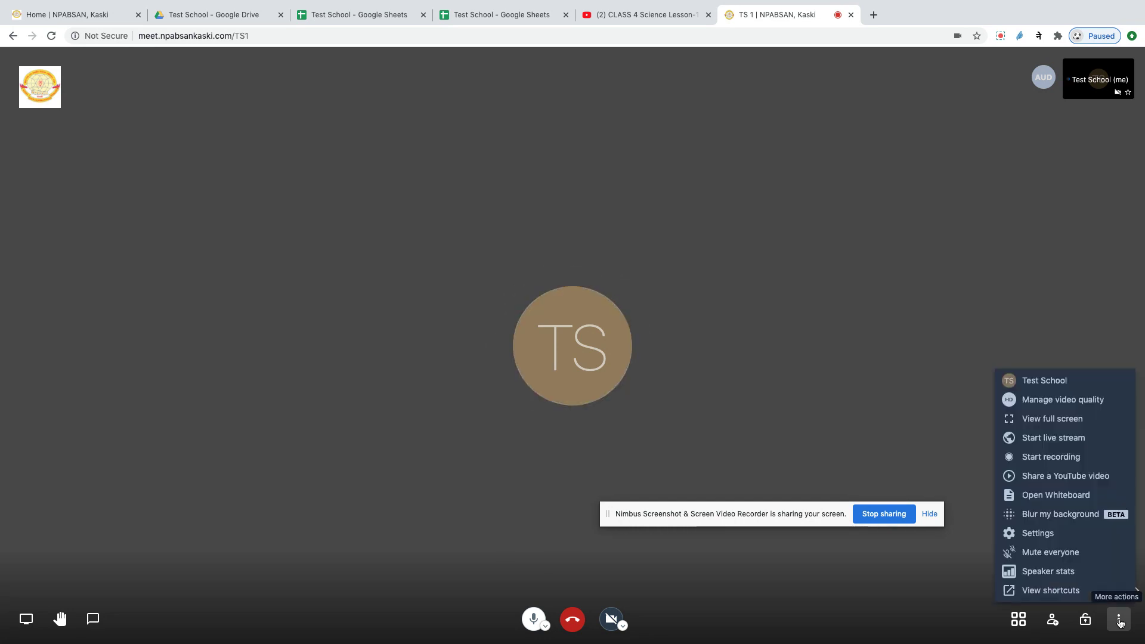
click(1053, 419)
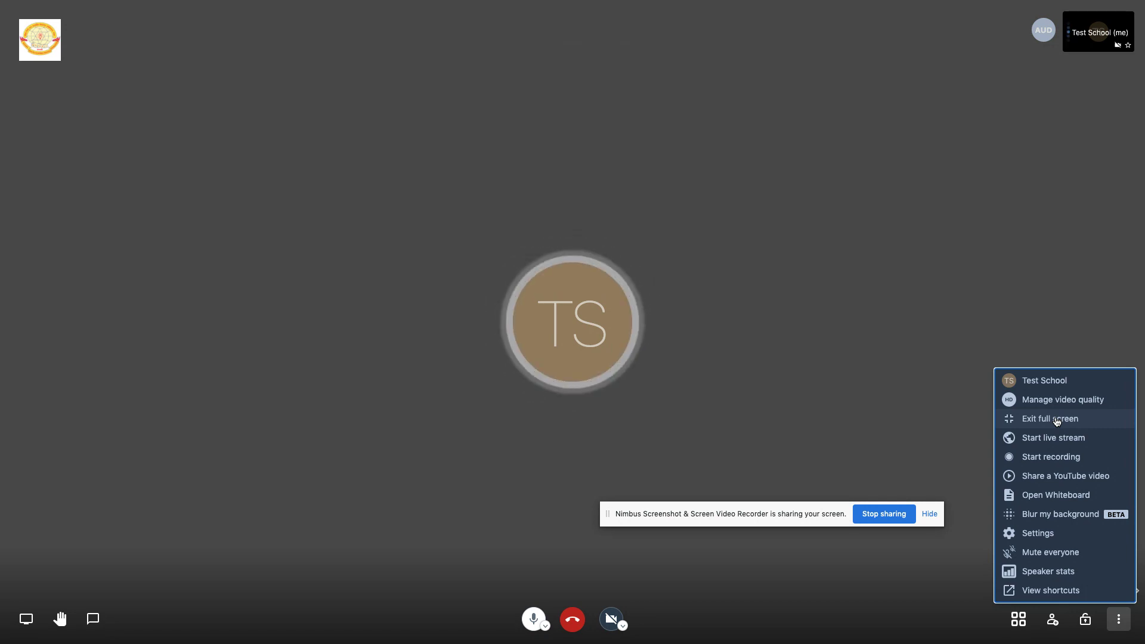
click(1057, 421)
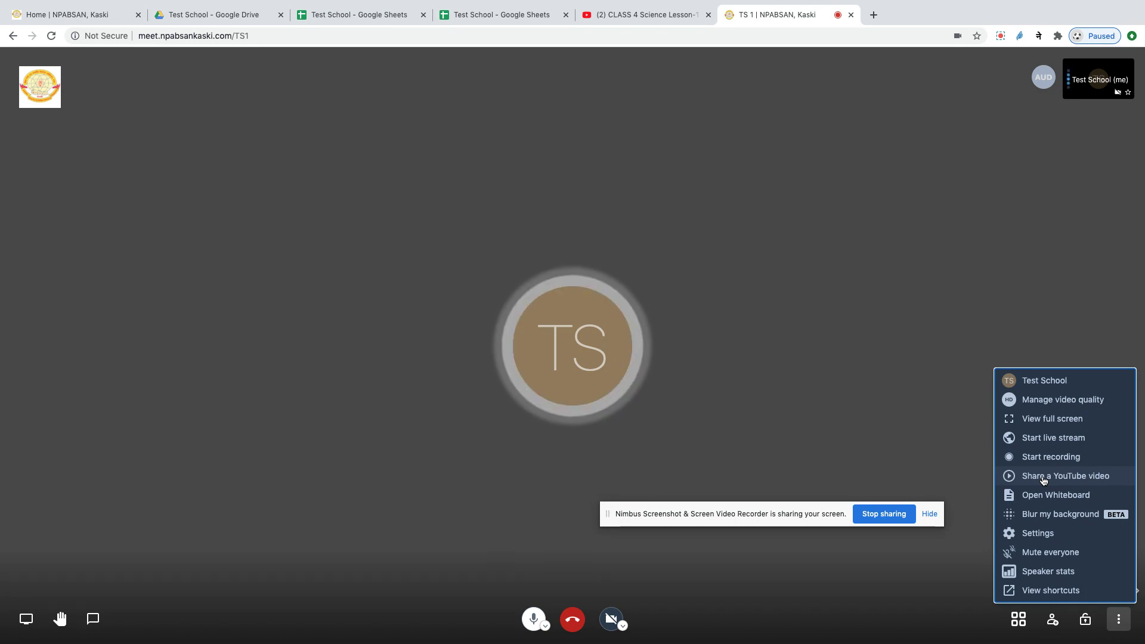
click(858, 359)
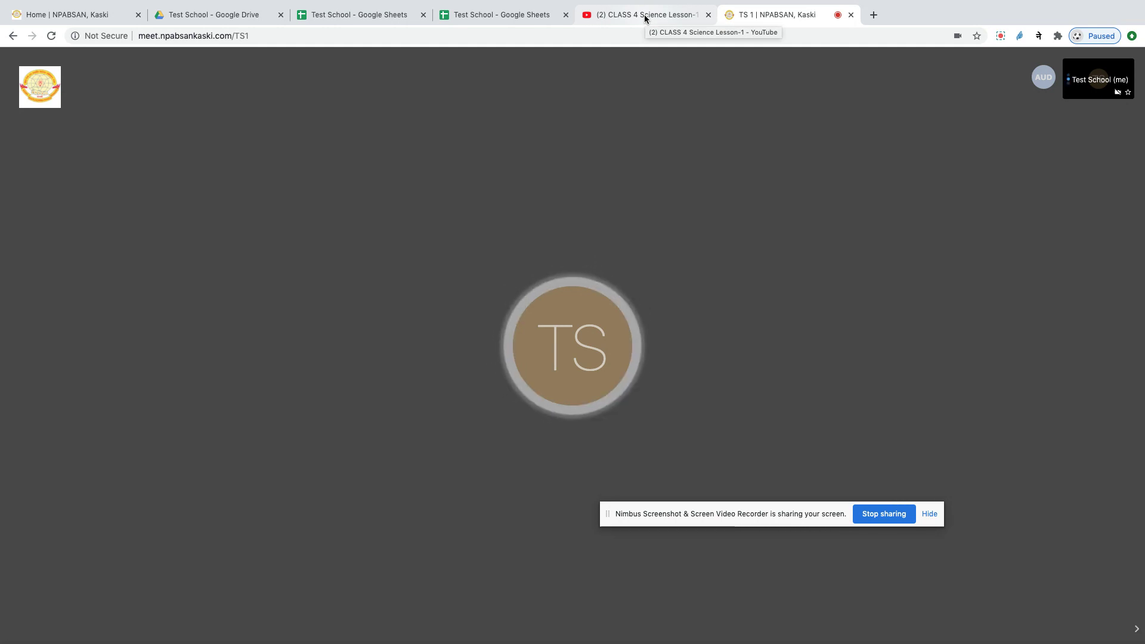
Switch to the open YouTube page and search for "National Pabsan Kaski".
click(645, 18)
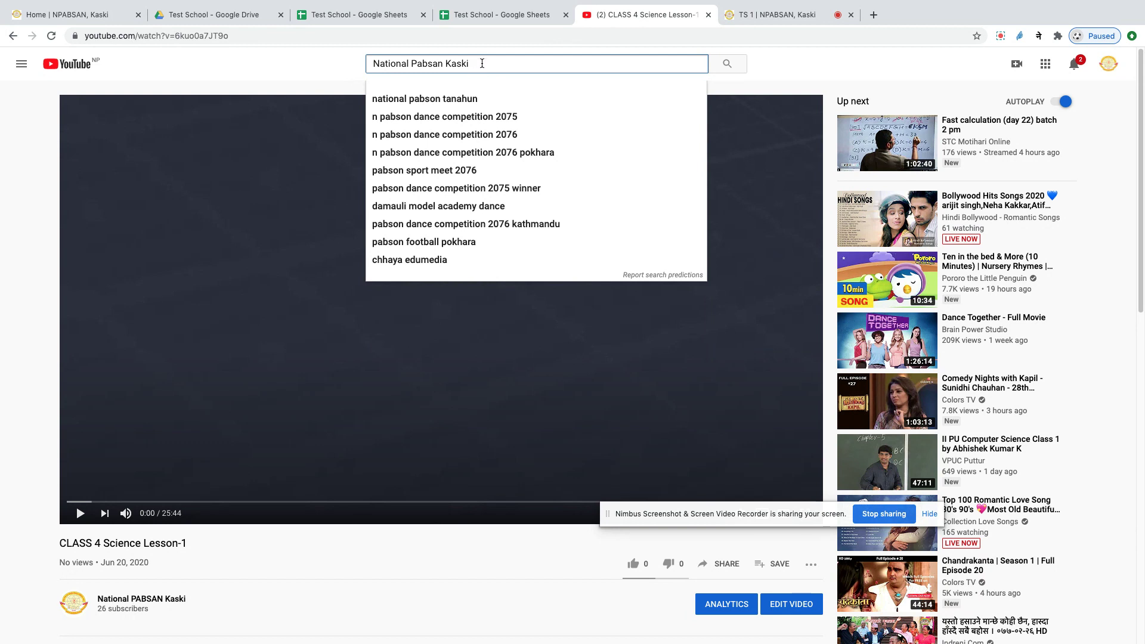
key(Return)
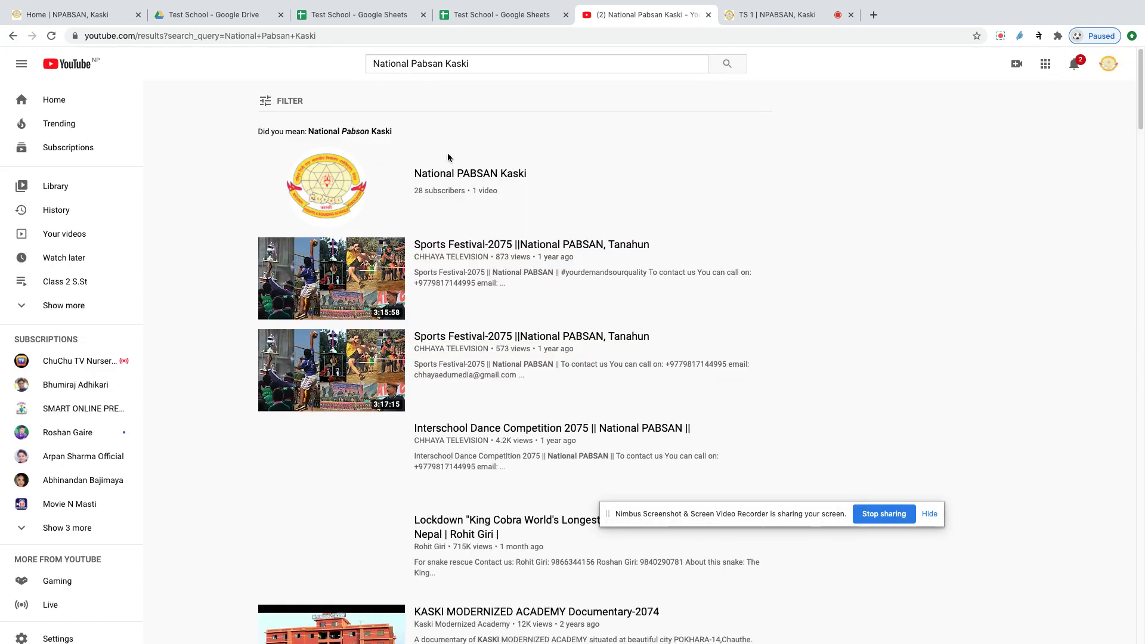
Open the "CLASS 4 Science Lesson-1" video from the National PABSAN Kaski channel, copy its link and pause playback.
click(473, 175)
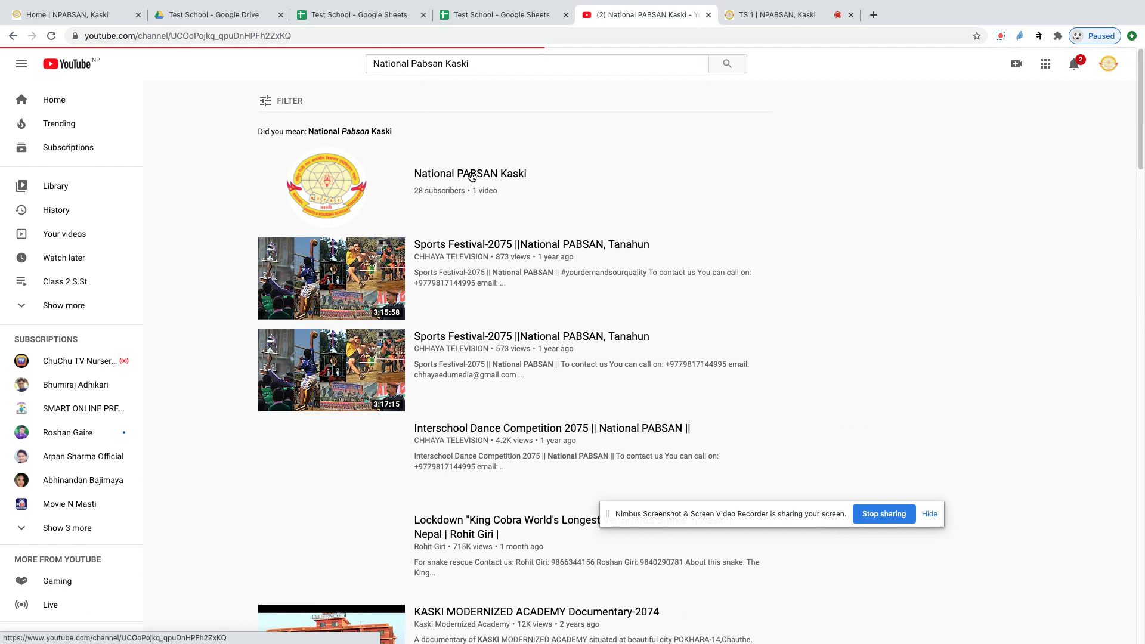
click(328, 298)
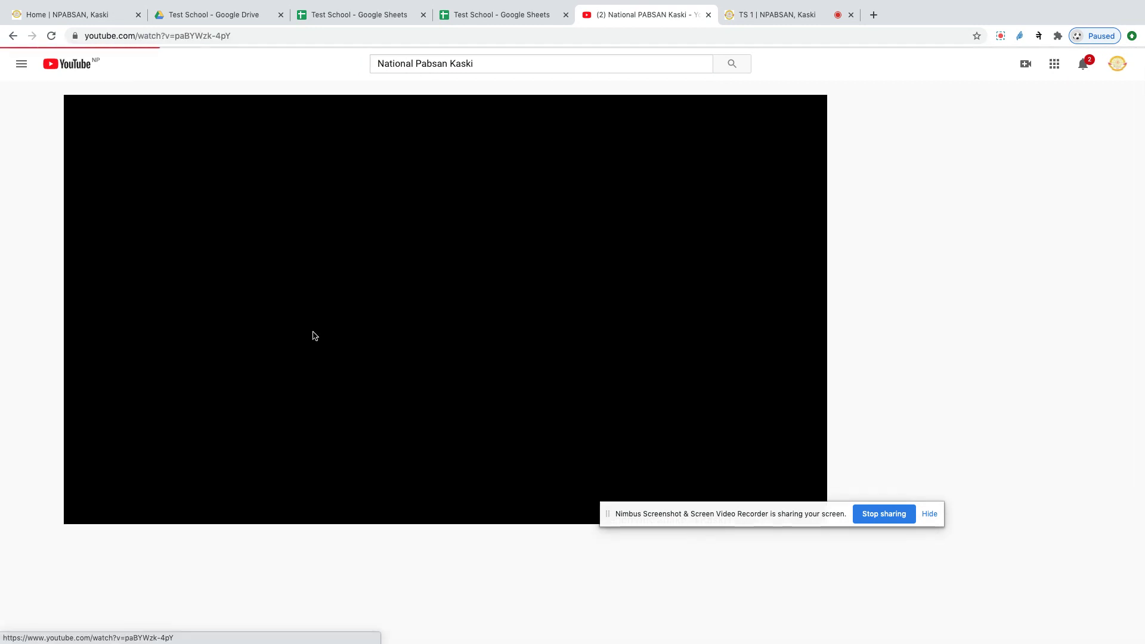
click(13, 36)
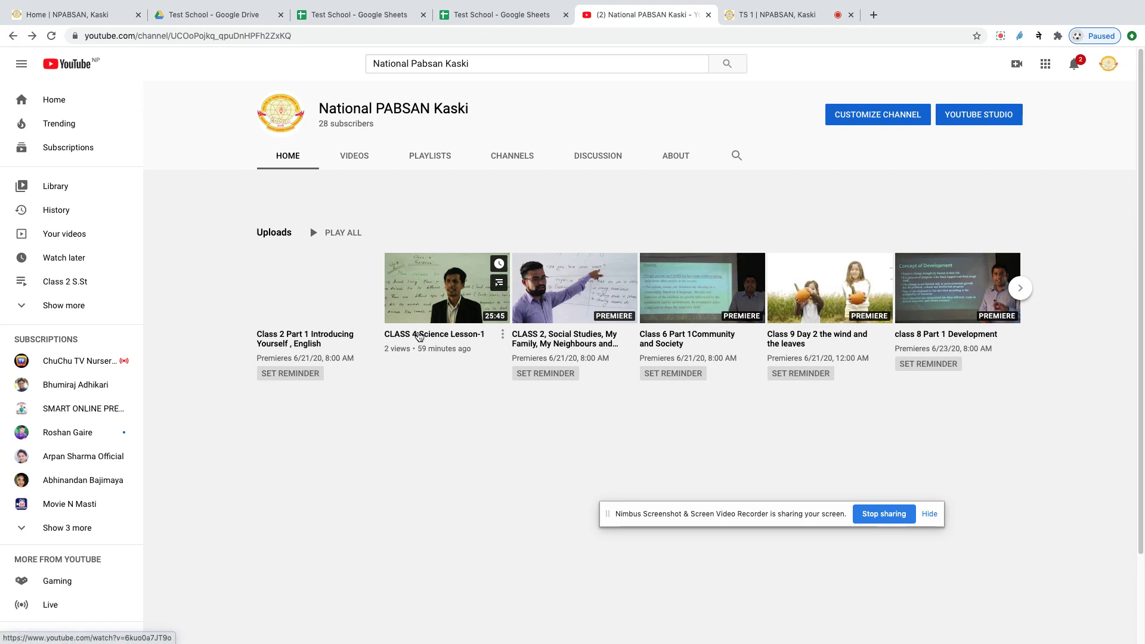
click(419, 335)
click(343, 36)
key(super+c)
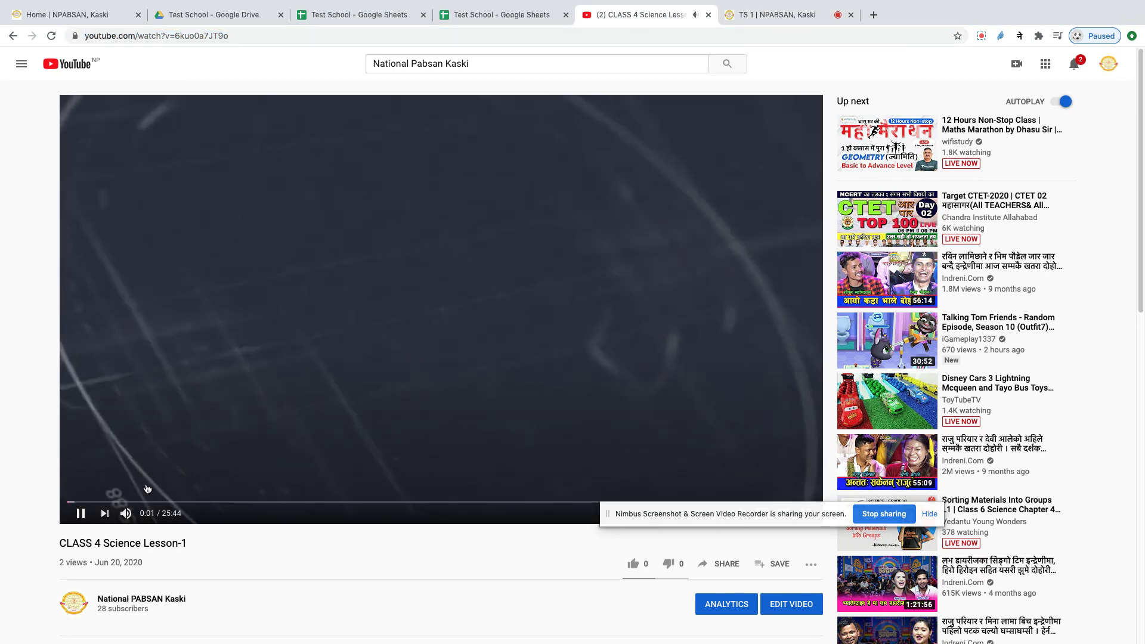
click(80, 514)
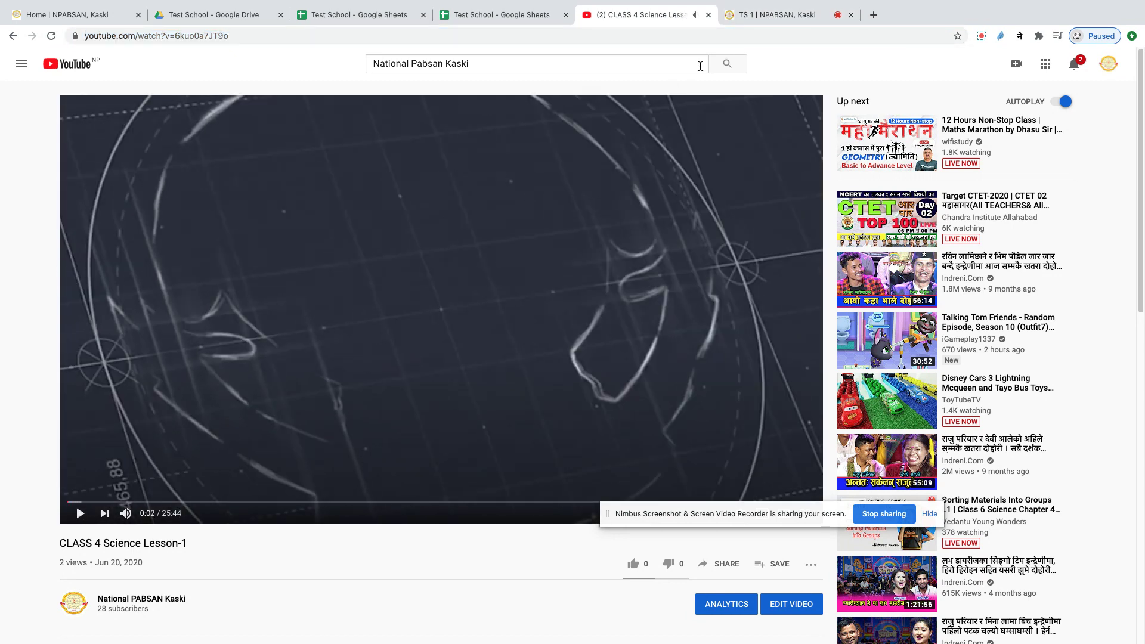
click(761, 18)
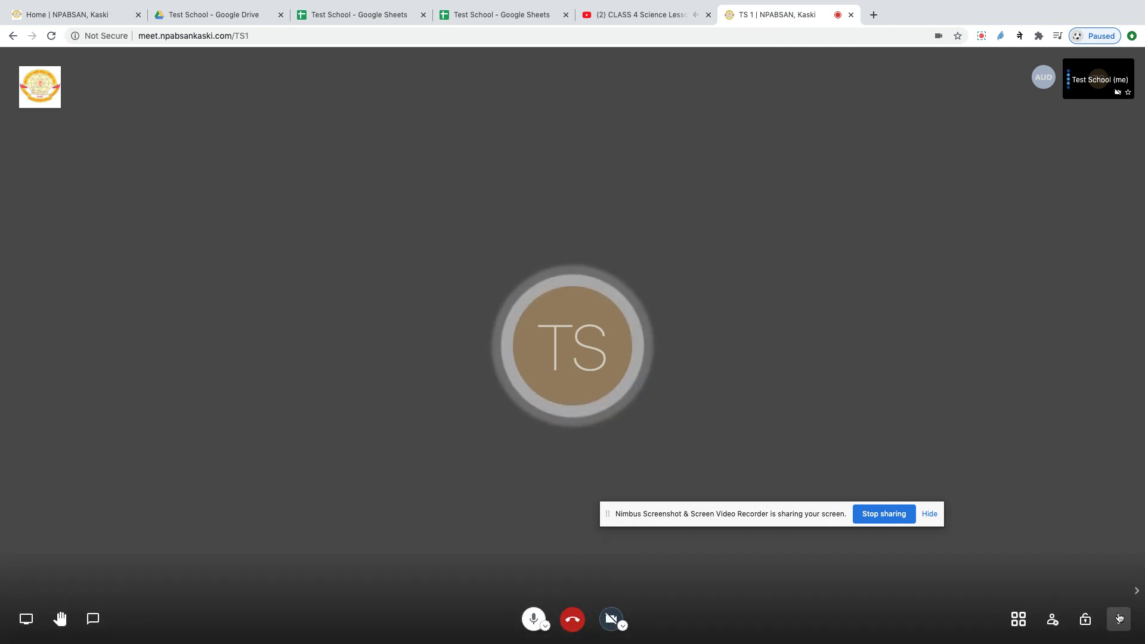
click(1118, 616)
click(1083, 480)
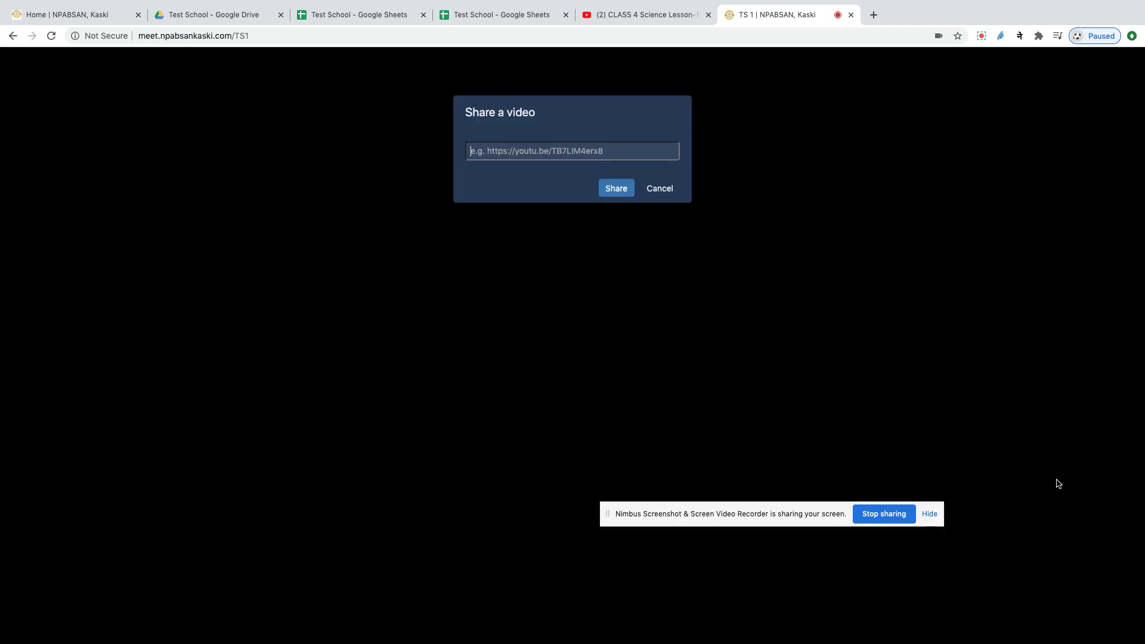
click(505, 151)
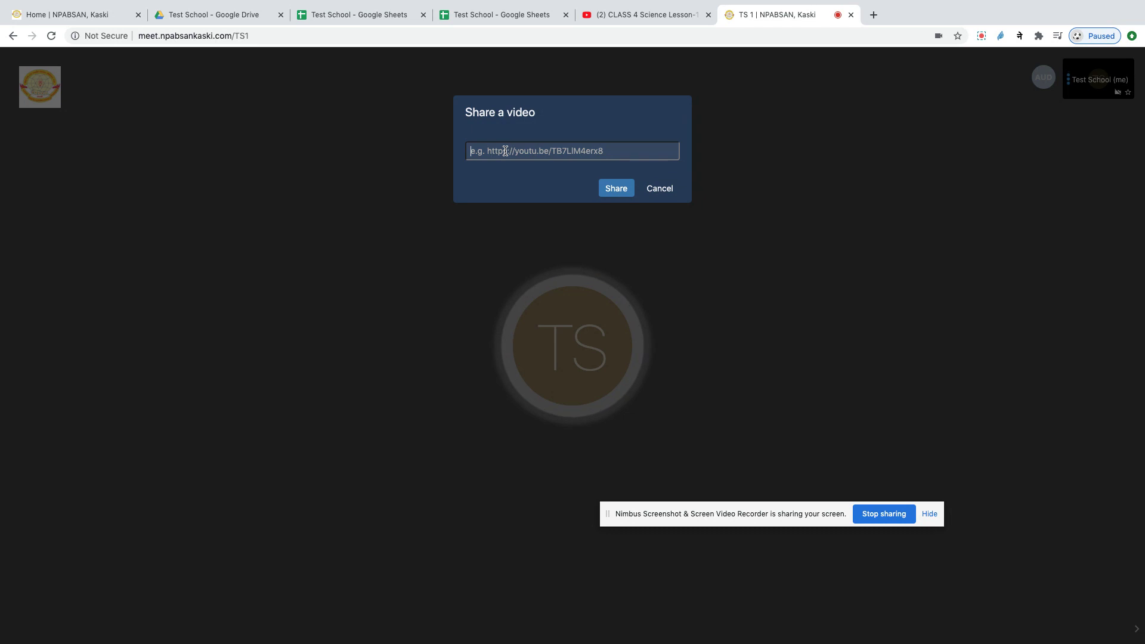
key(super+v)
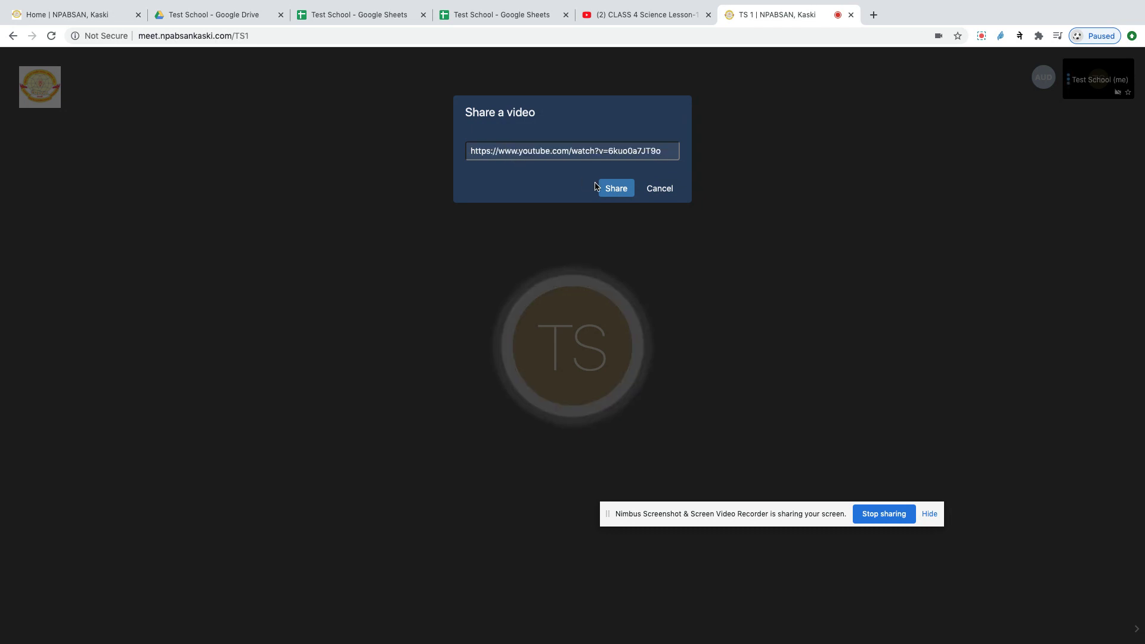
click(618, 194)
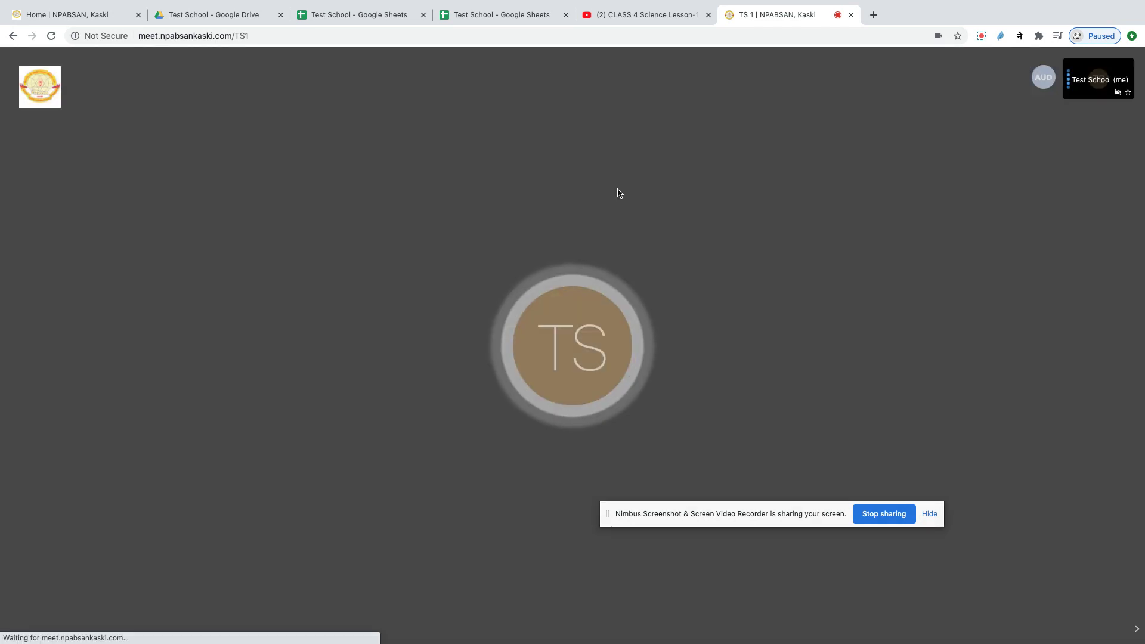
Skip the shared video ahead to about 1:14, pause it and dismiss the suggested videos.
drag(824, 509, 902, 581)
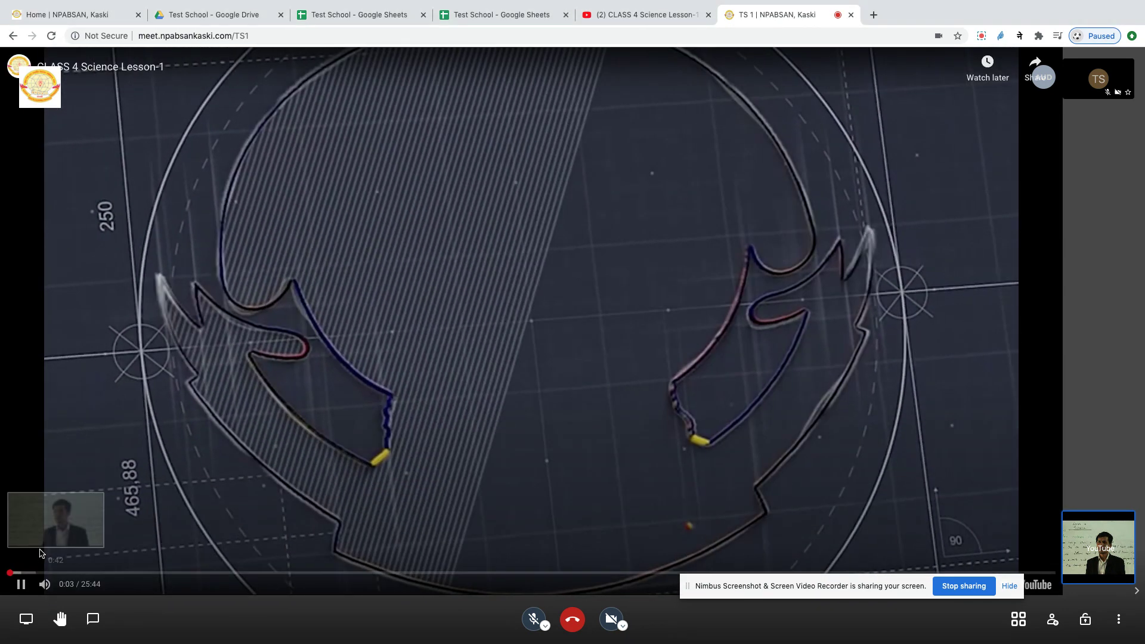
click(56, 573)
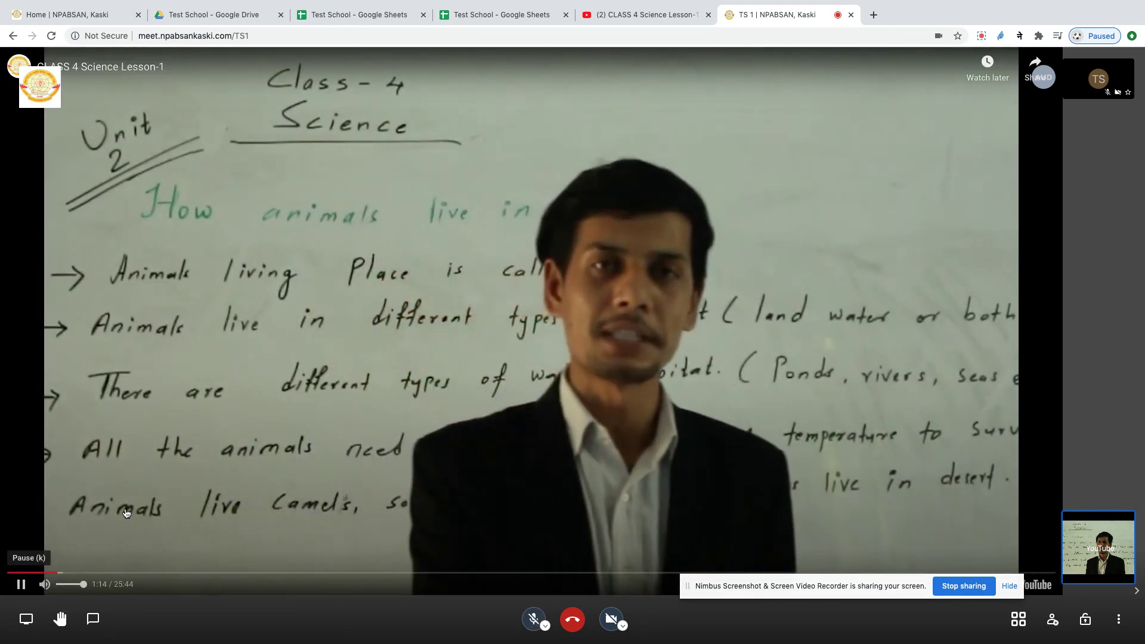
click(126, 513)
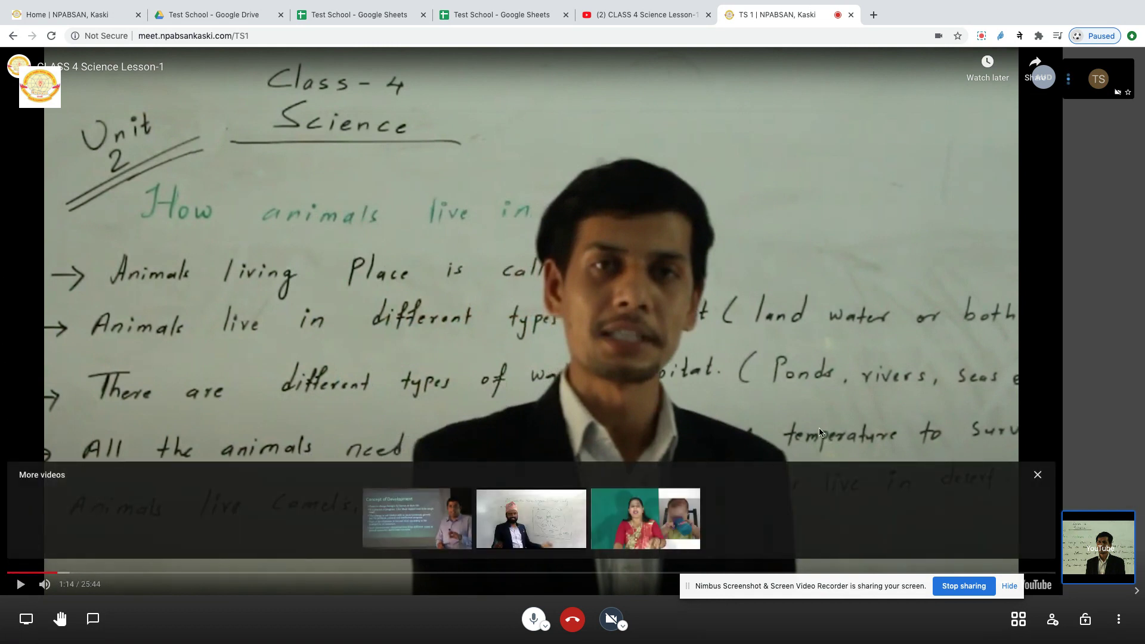
click(1038, 476)
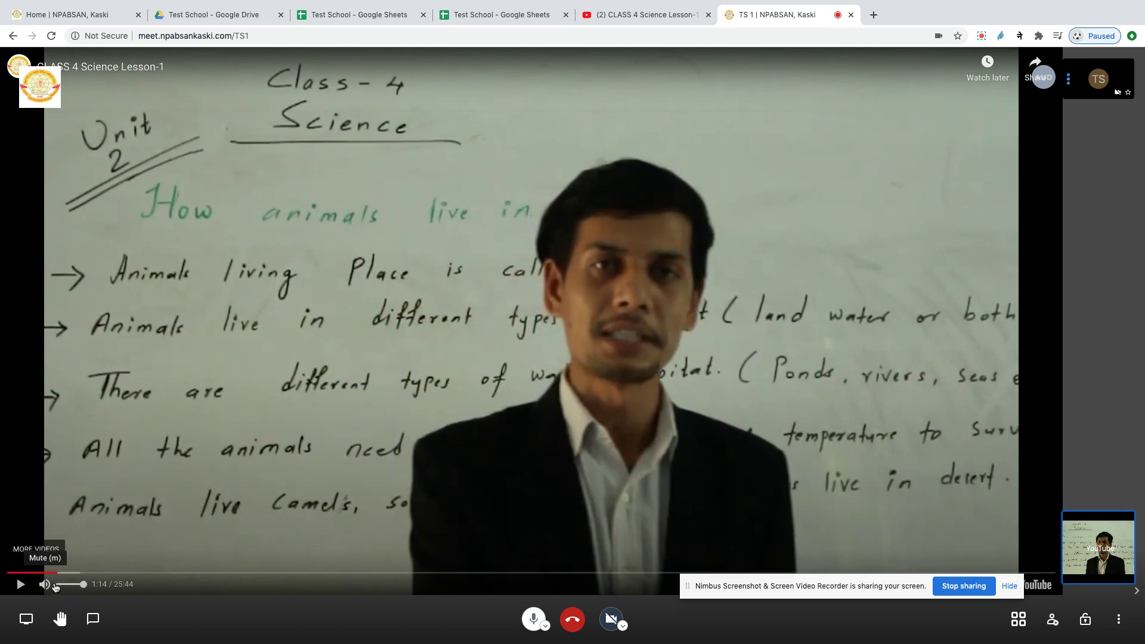
Resume the shared video, skip ahead to 3:35 and pause it with the volume at full.
click(21, 584)
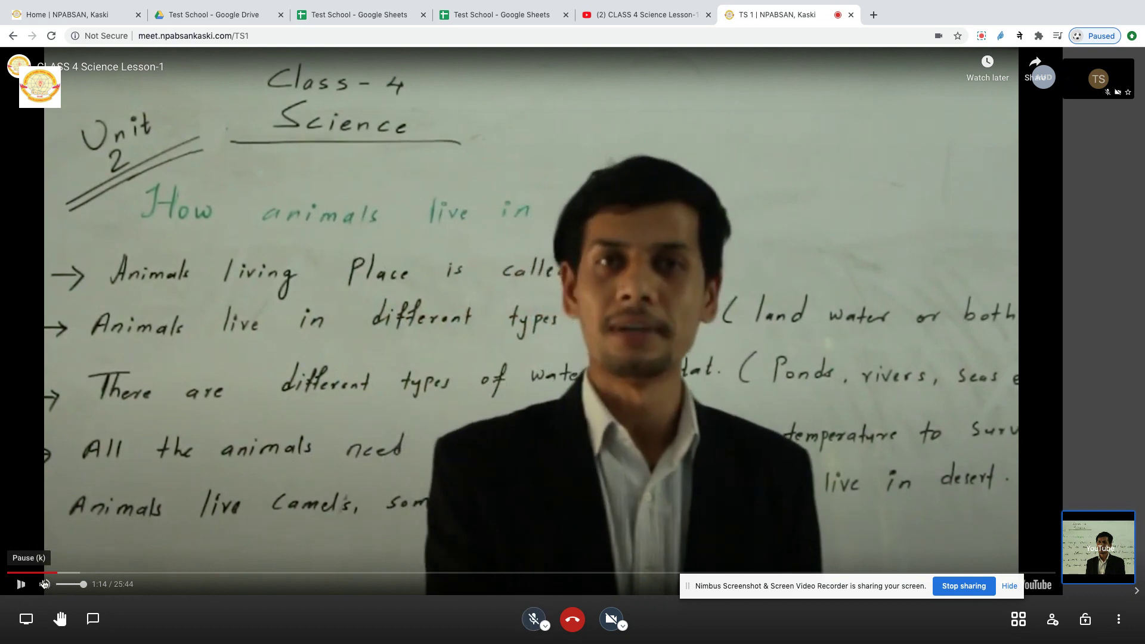
click(152, 572)
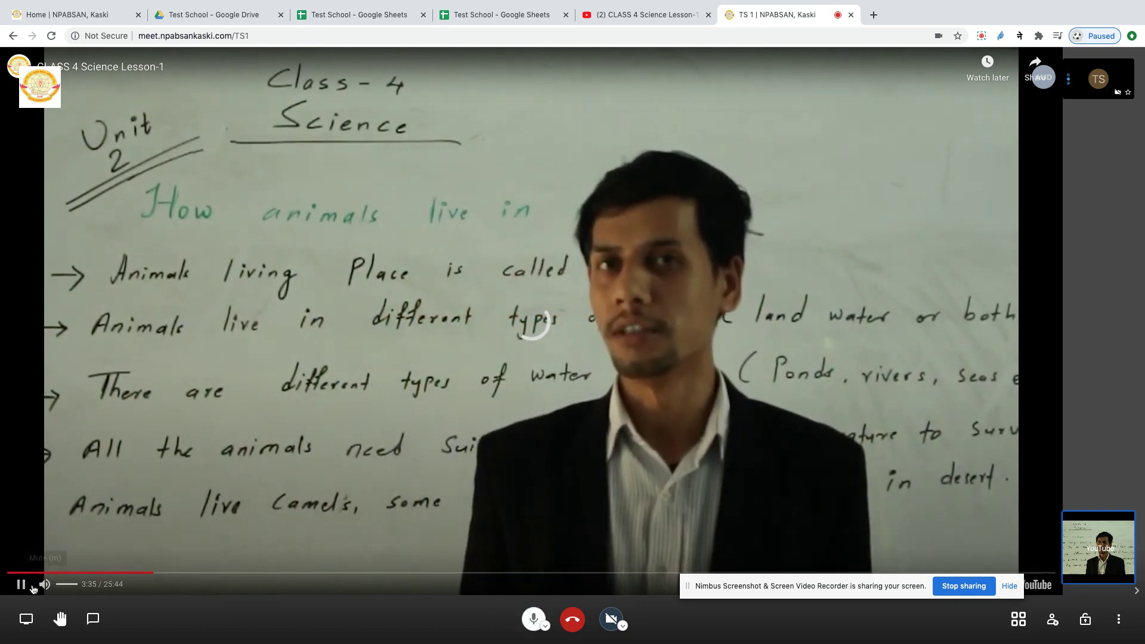
click(27, 589)
mouse_move(80, 588)
mouse_down()
mouse_move(65, 589)
mouse_move(88, 589)
mouse_up()
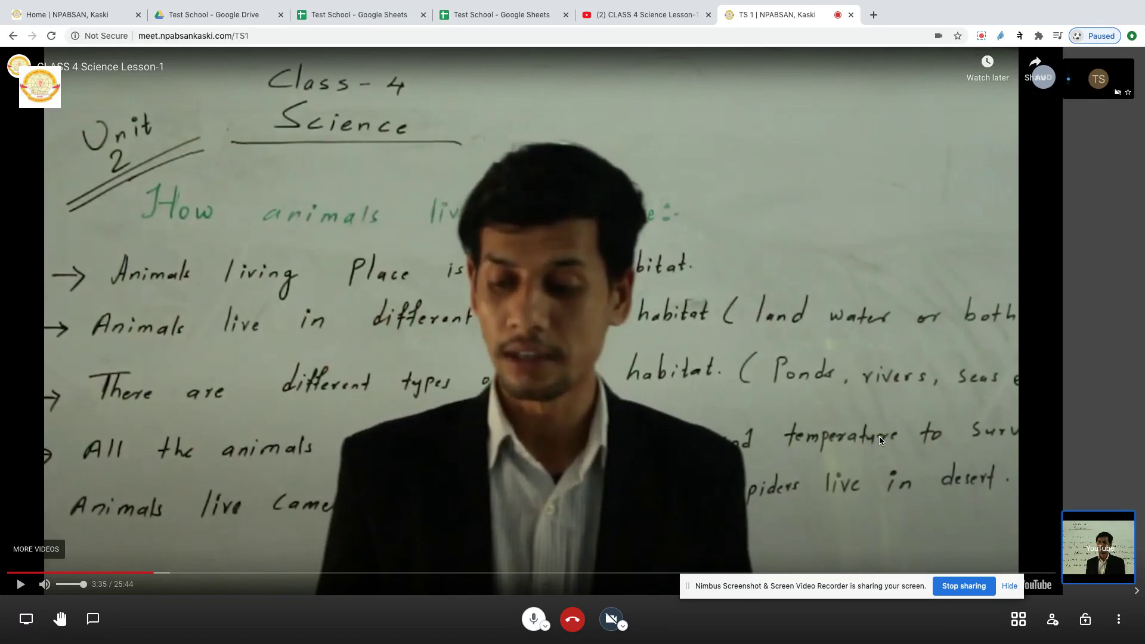
Stop sharing the YouTube video in the meeting.
click(1119, 620)
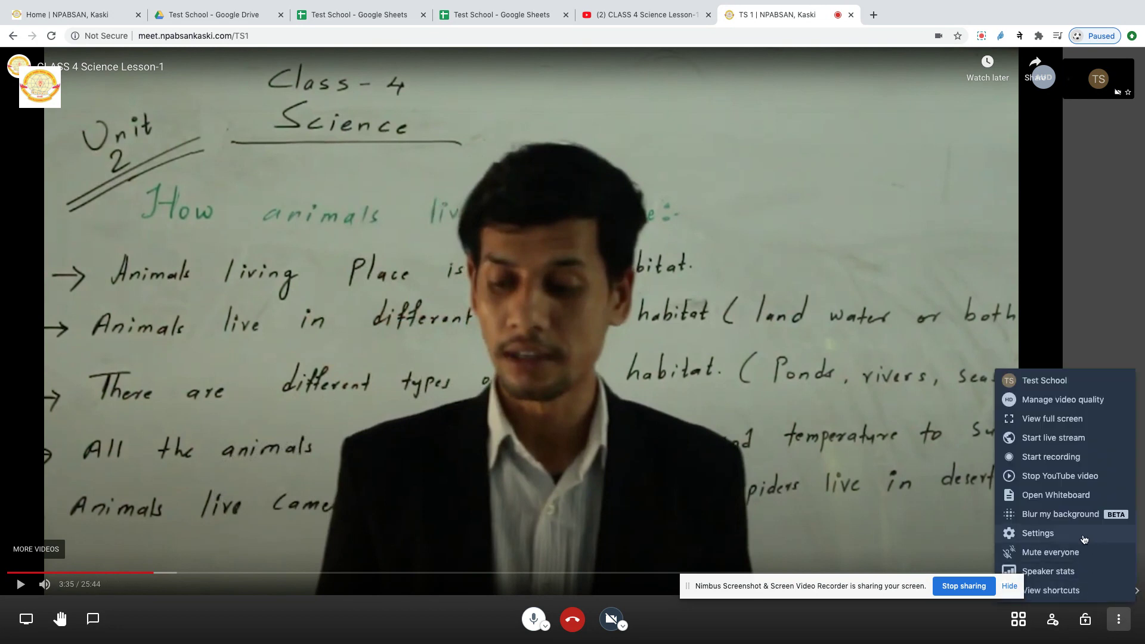
click(1059, 475)
click(665, 194)
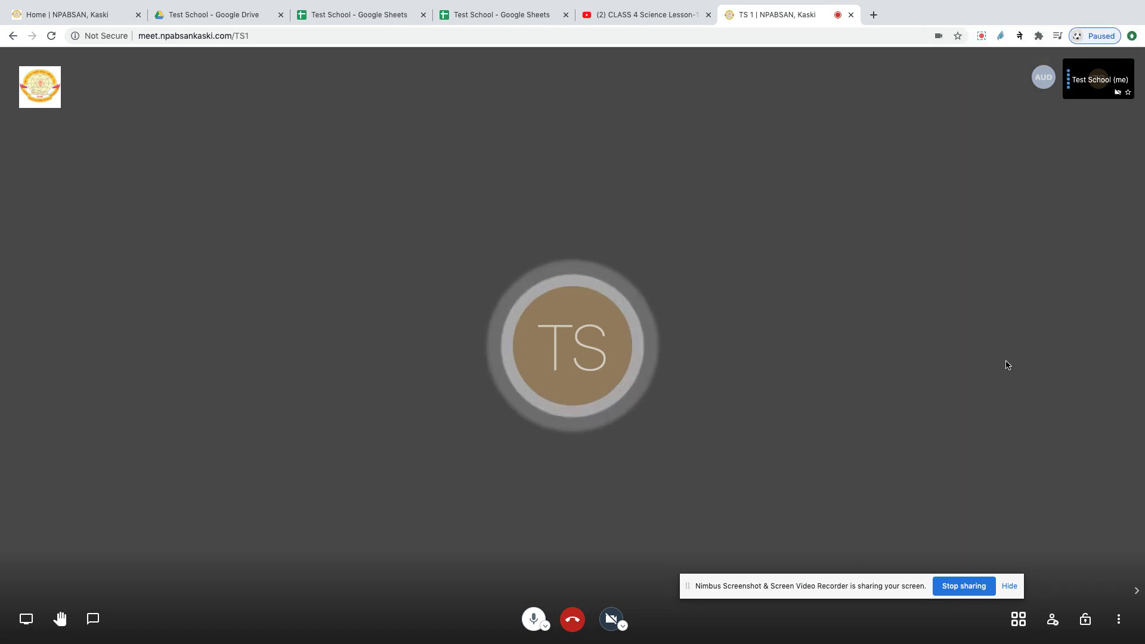
Open the meeting whiteboard and draw several freehand blue strokes in its upper-left area with the Pencil.
click(1116, 620)
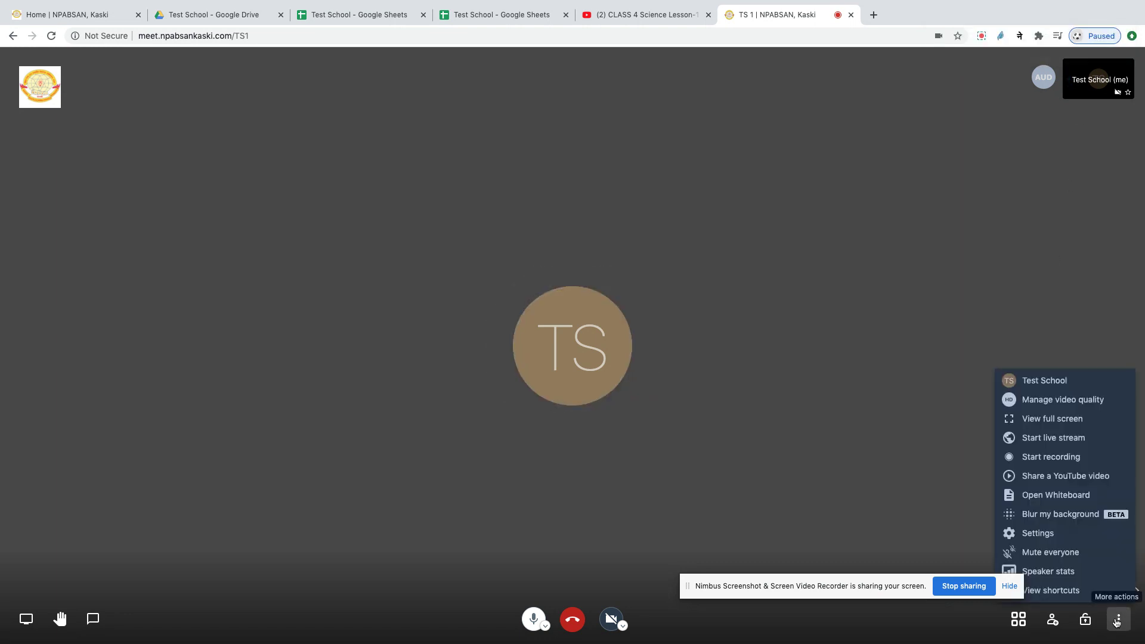
click(1044, 503)
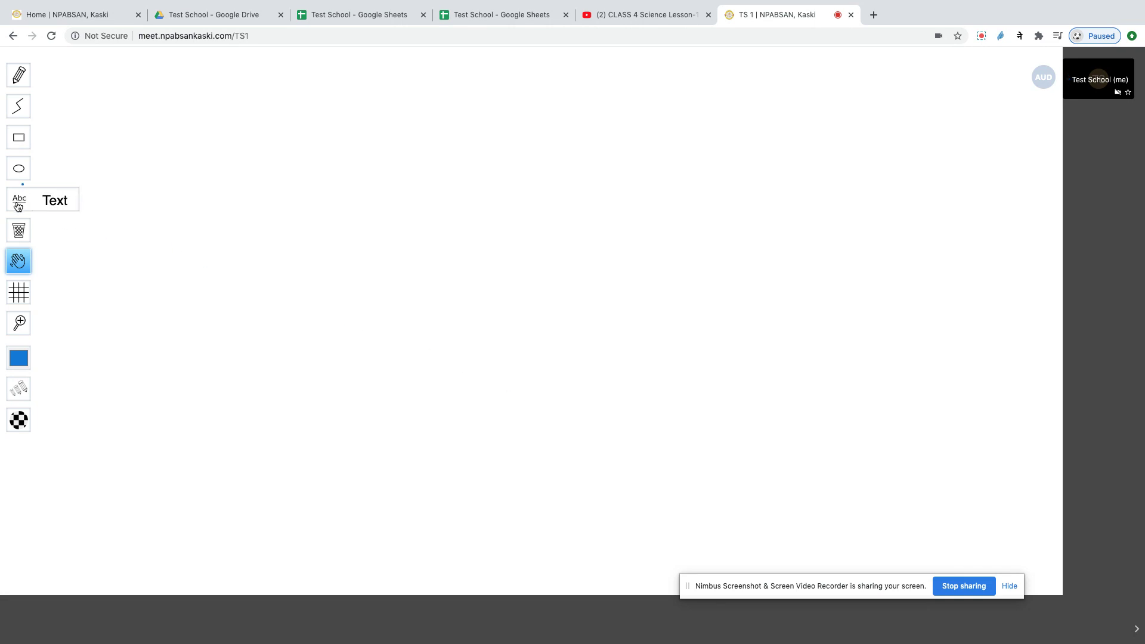
click(21, 83)
mouse_move(106, 134)
mouse_down()
mouse_move(108, 165)
mouse_move(138, 190)
mouse_up()
drag(143, 130, 194, 201)
mouse_move(181, 130)
mouse_down()
mouse_move(220, 162)
mouse_move(251, 120)
mouse_move(268, 165)
mouse_move(220, 214)
mouse_up()
click(263, 121)
click(270, 127)
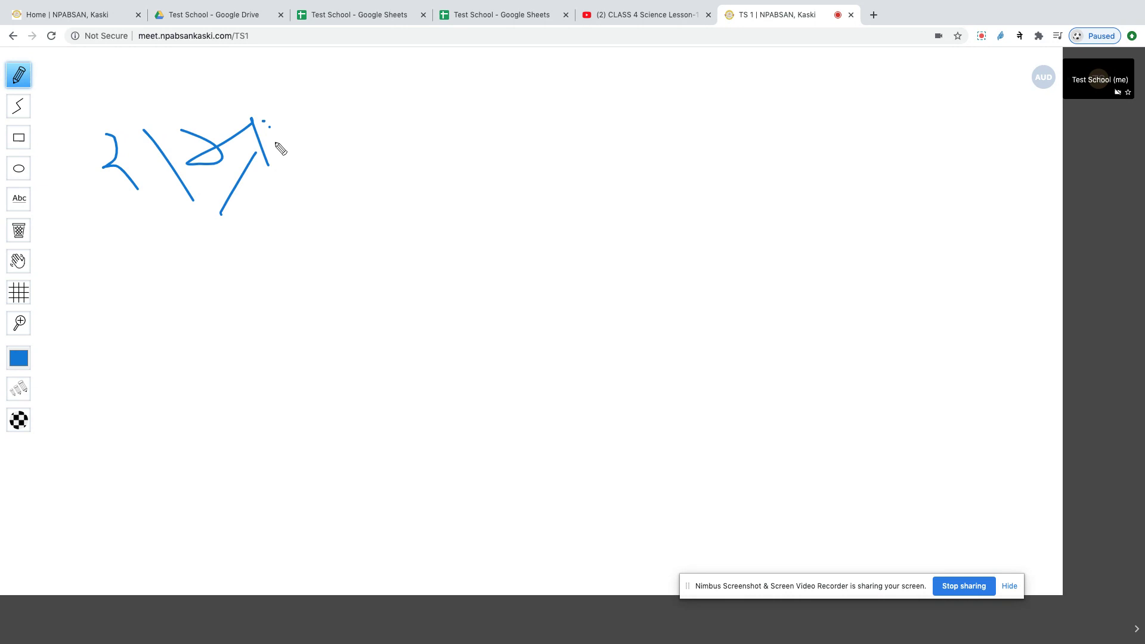
mouse_move(201, 96)
mouse_down()
mouse_move(306, 142)
mouse_move(289, 177)
mouse_up()
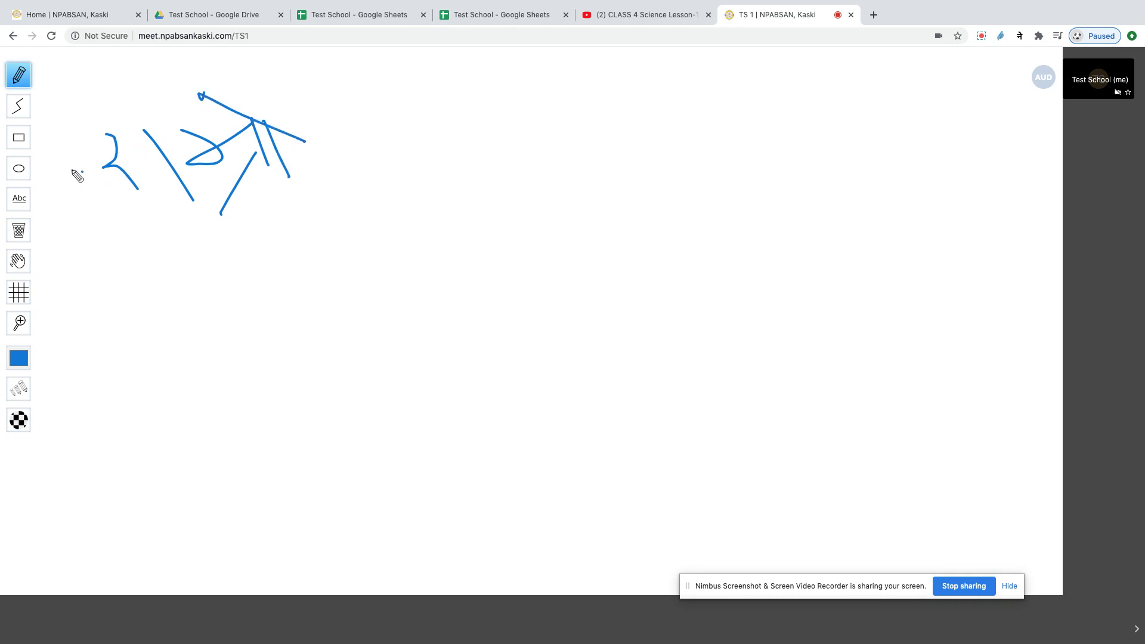
Draw a slightly rising straight line near the middle of the whiteboard, beyond the freehand strokes.
click(19, 108)
drag(380, 240, 509, 223)
click(494, 274)
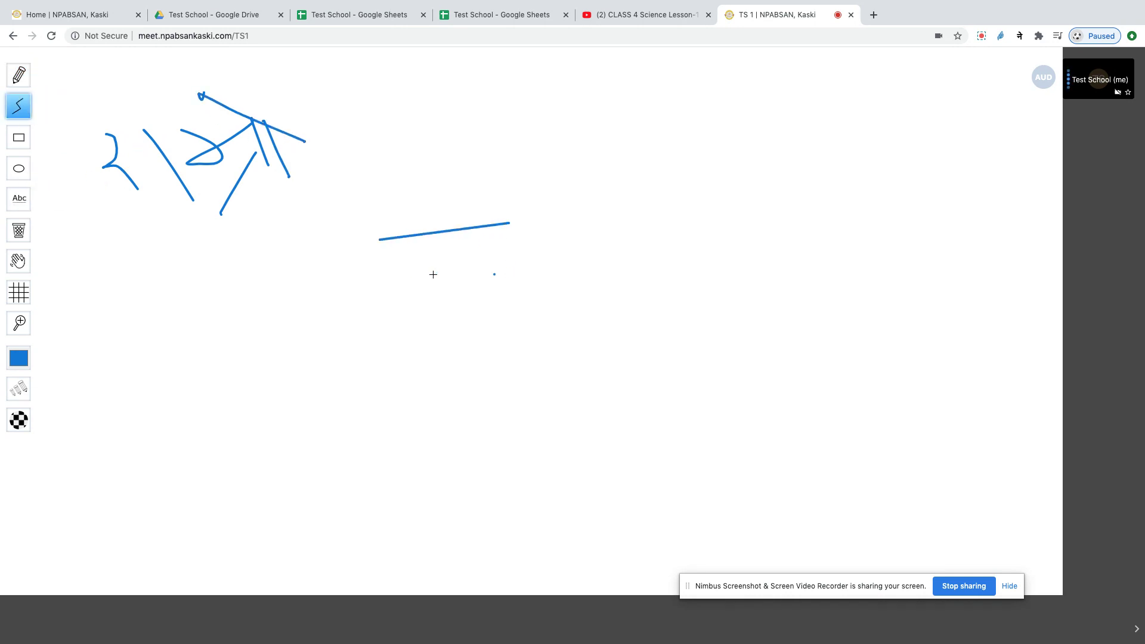
Draw a large rectangle below the freehand strokes and a wide ellipse overlapping its left edge.
click(18, 137)
drag(206, 259, 388, 422)
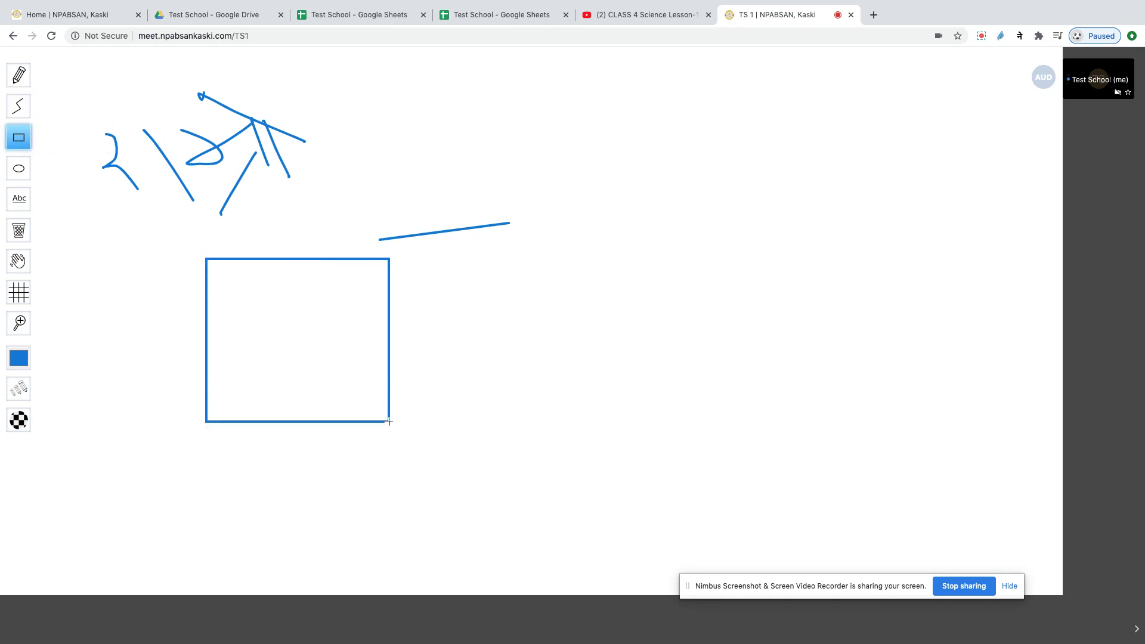
click(19, 168)
drag(153, 276, 346, 369)
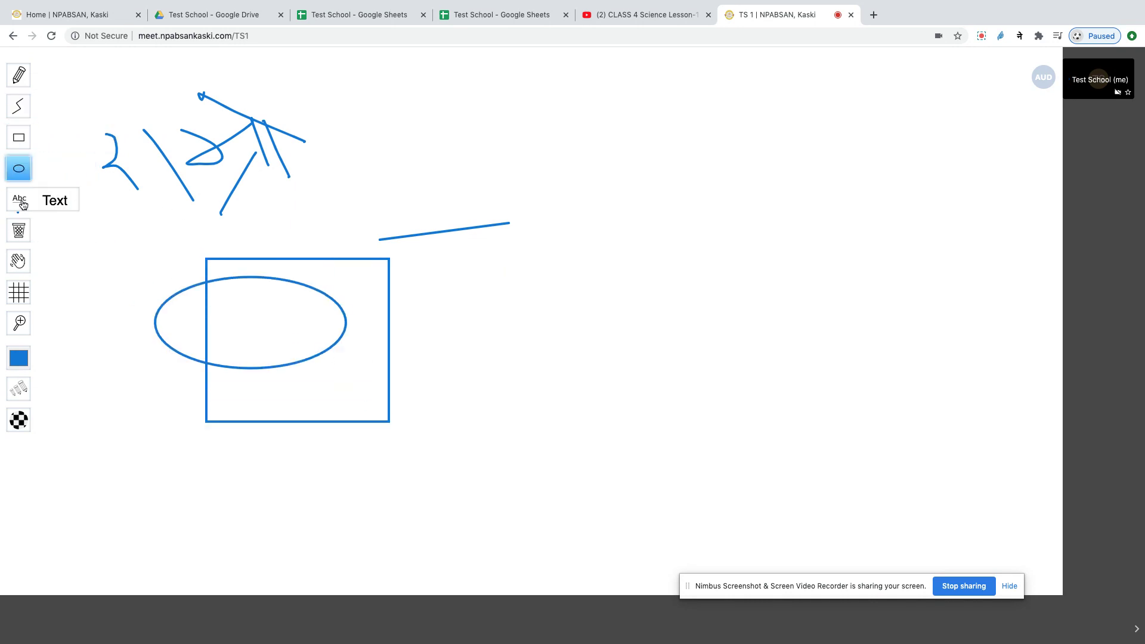
Pick the whiteboard's Eraser and Hand tools in turn and turn on the background grid.
click(22, 232)
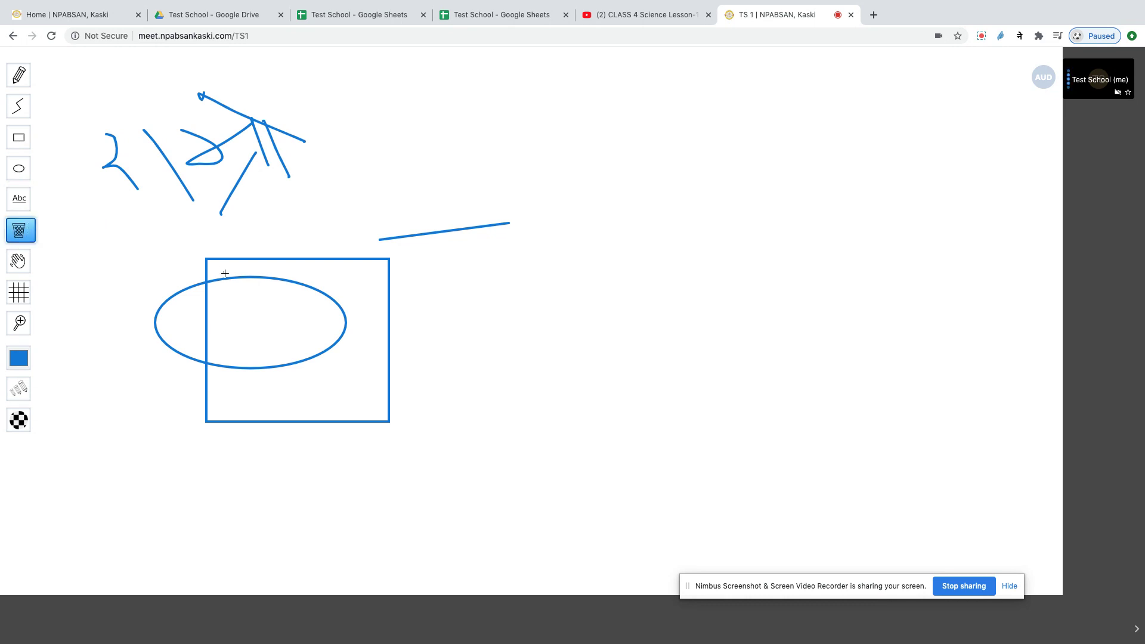
click(18, 263)
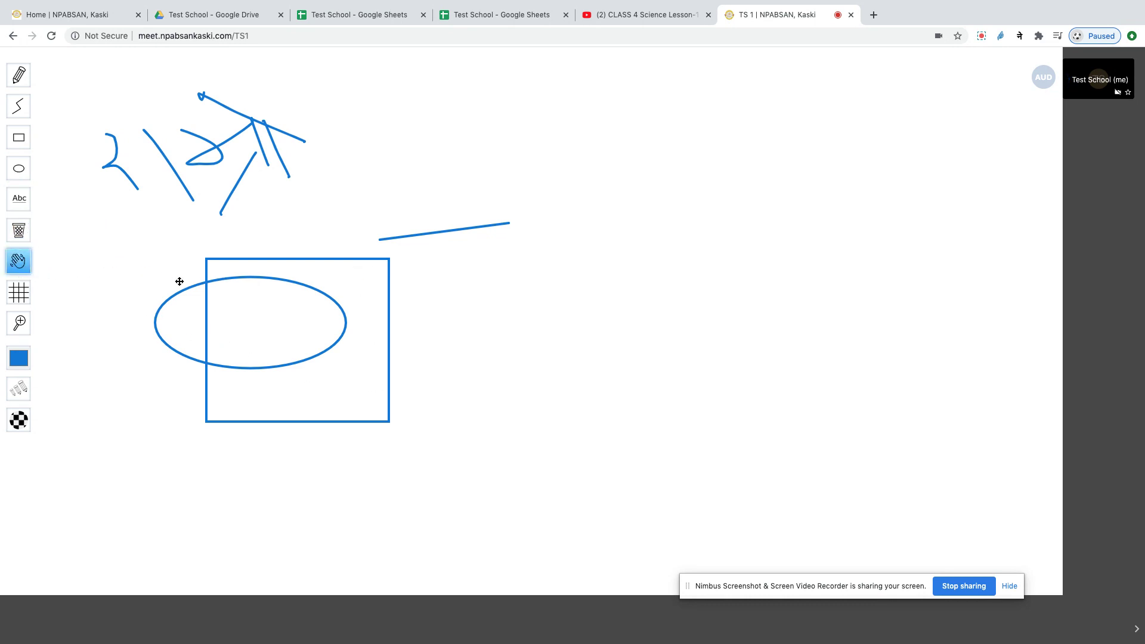
click(19, 293)
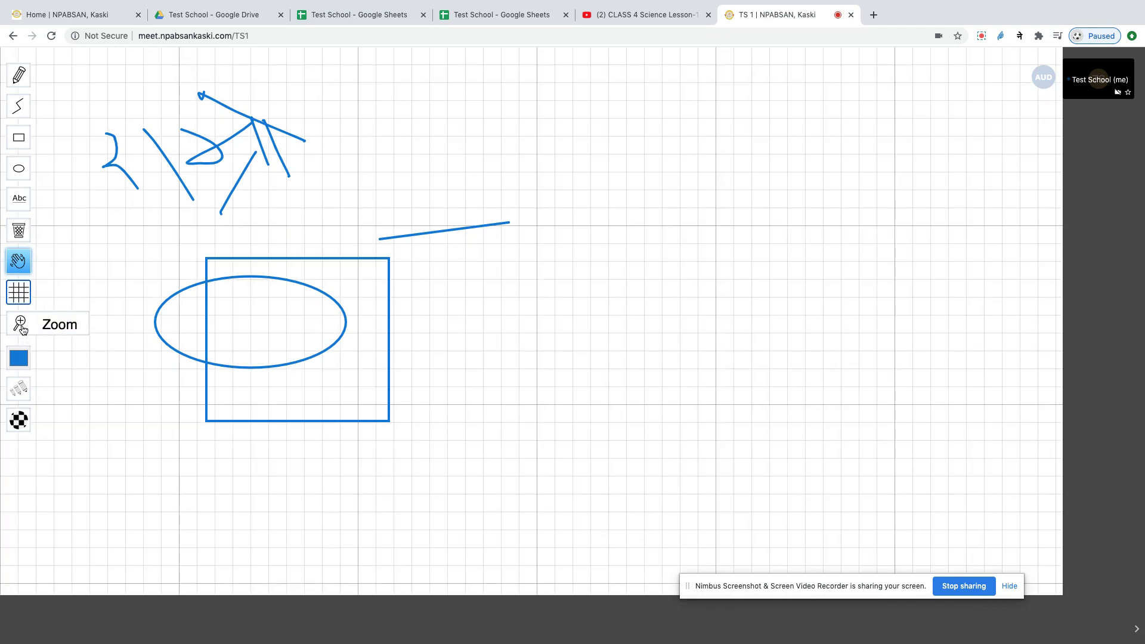
Zoom in repeatedly on the ellipse to demonstrate the whiteboard's Zoom tool.
click(22, 327)
click(292, 318)
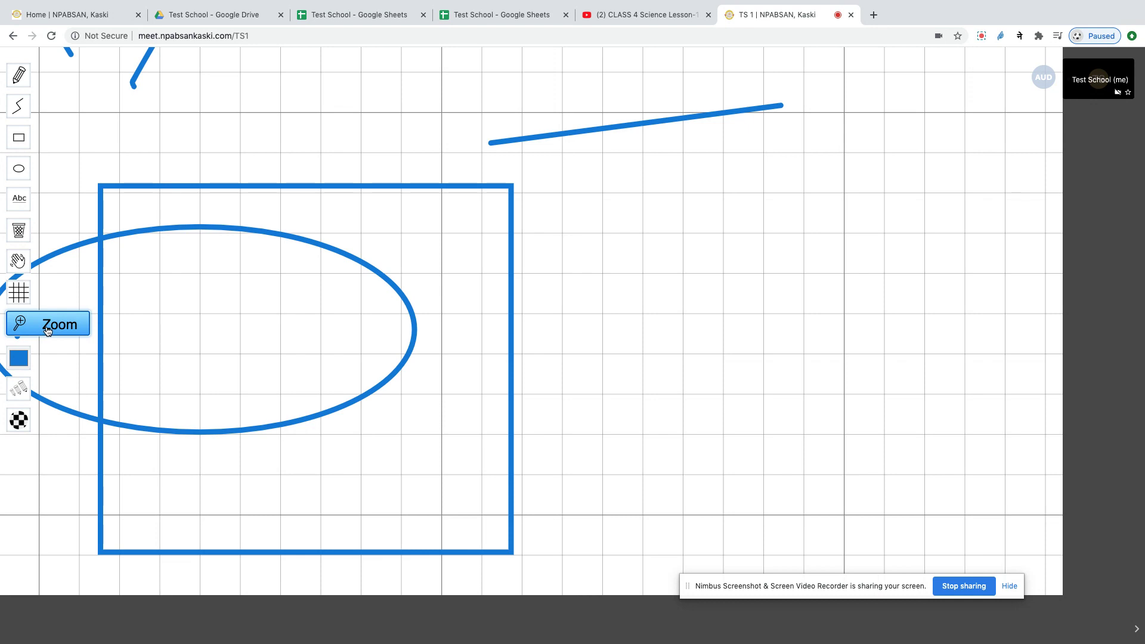
click(220, 316)
click(220, 316)
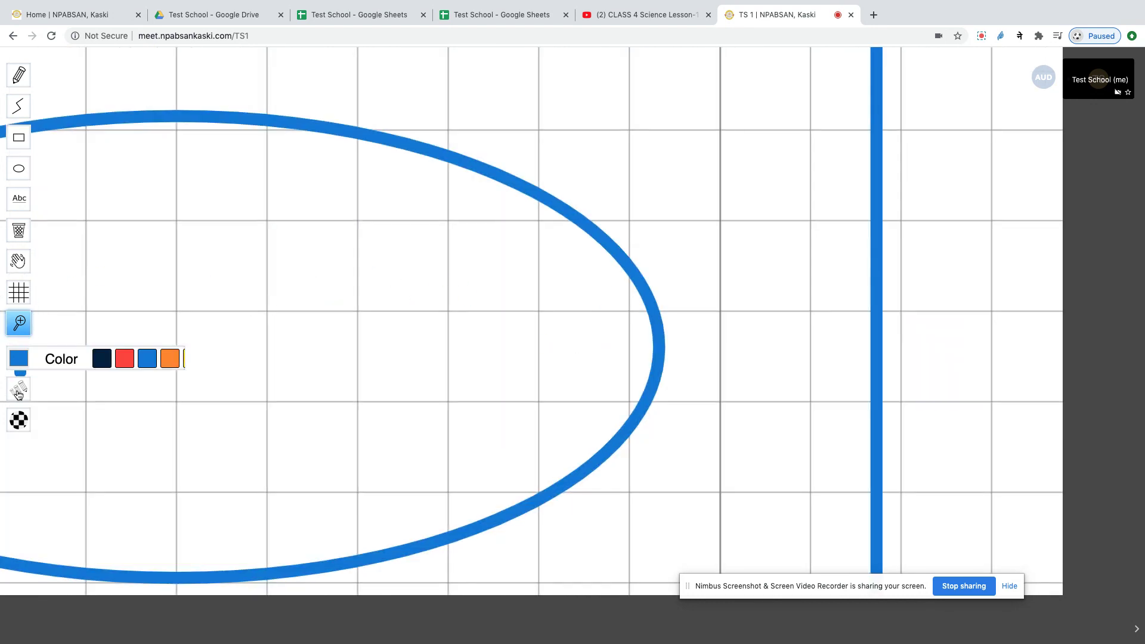
mouse_move(20, 391)
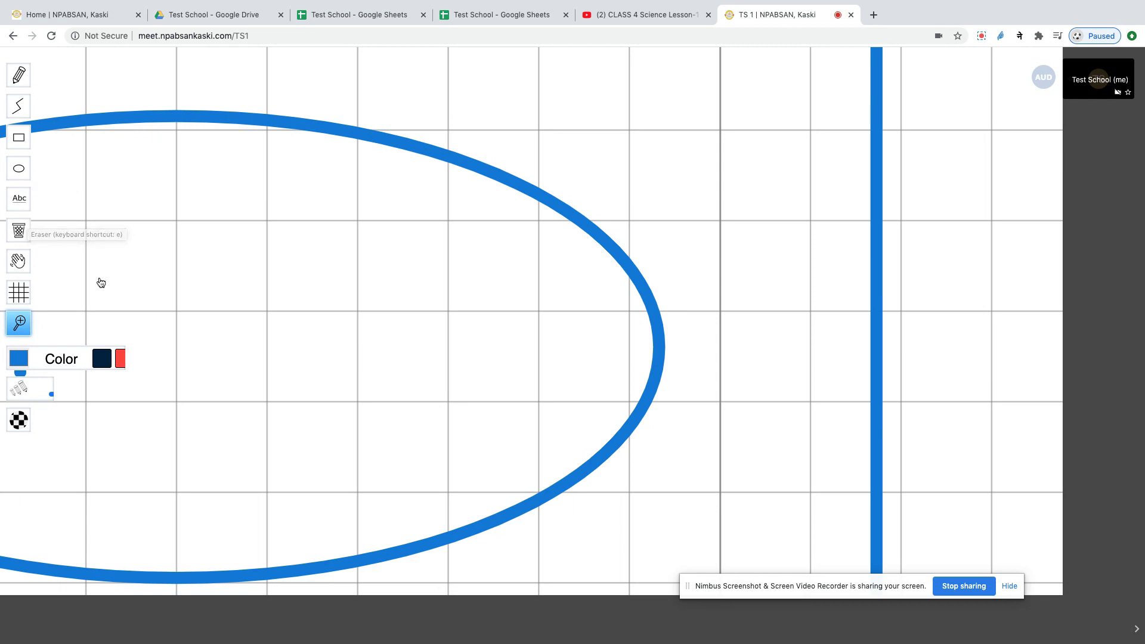
right_click(242, 262)
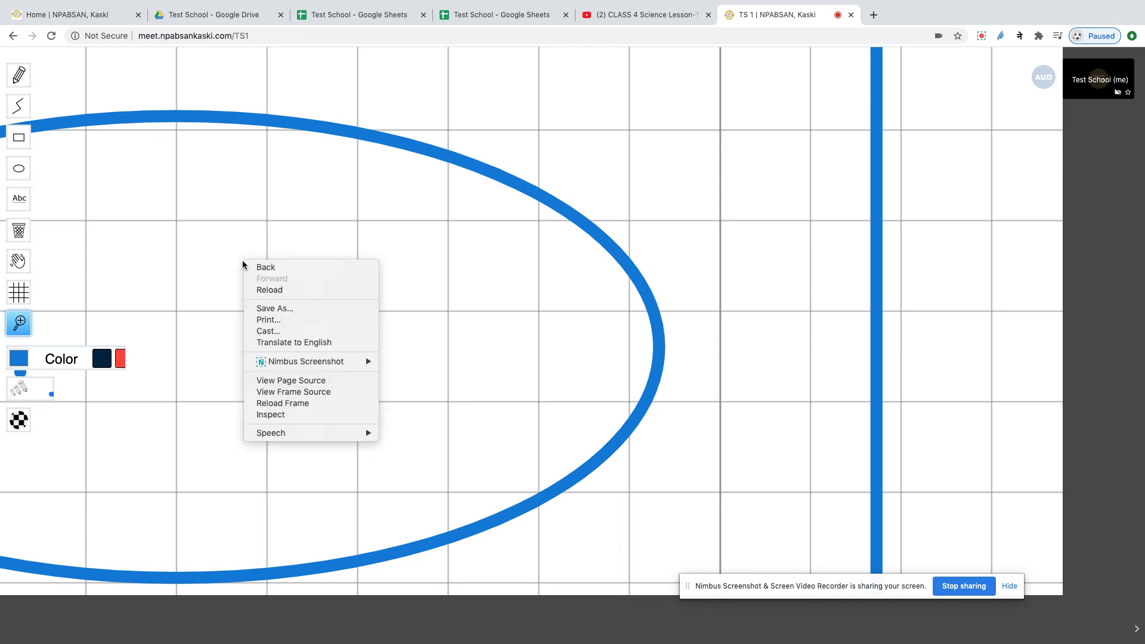
click(213, 256)
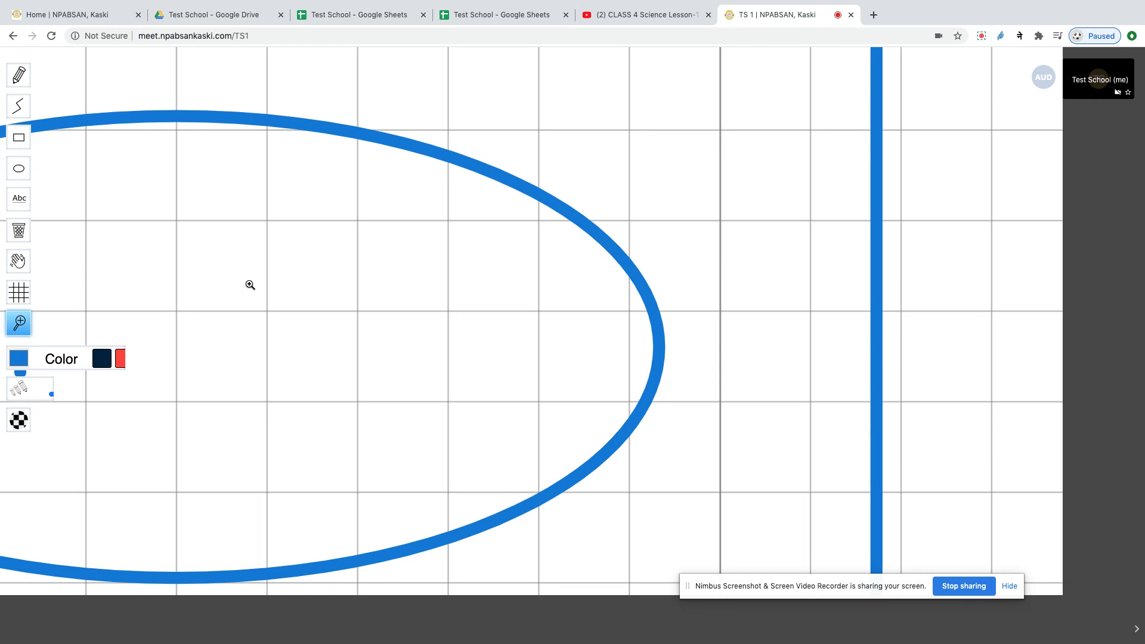
click(92, 338)
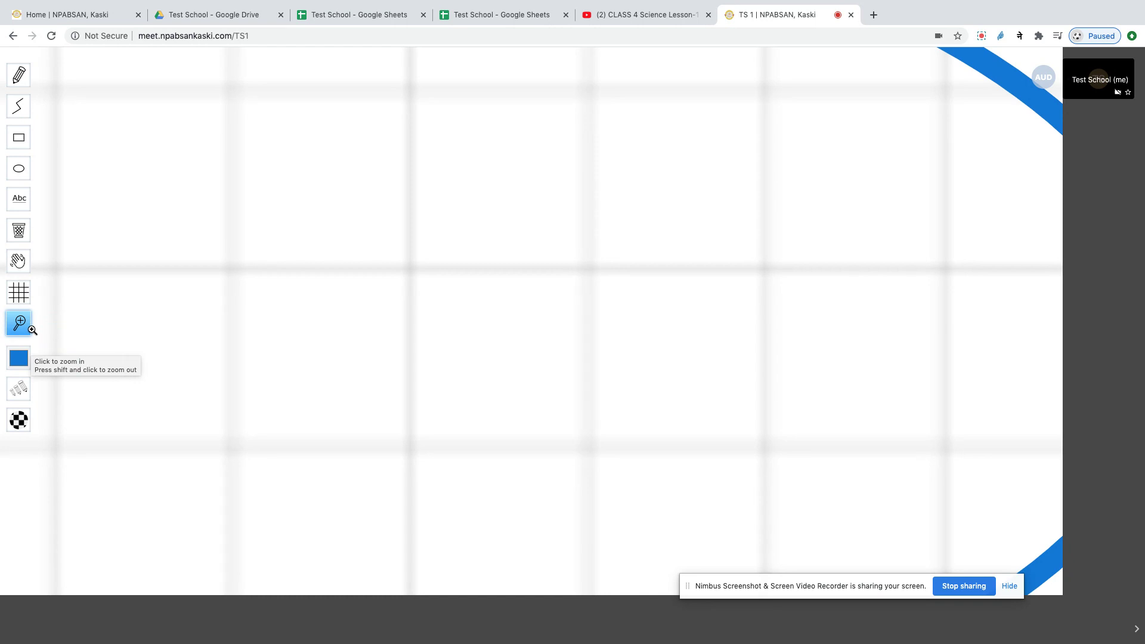
Zoom the whiteboard out until the whole rectangle and ellipse are in view, and zoom back in around the ellipse.
shift+click(179, 318)
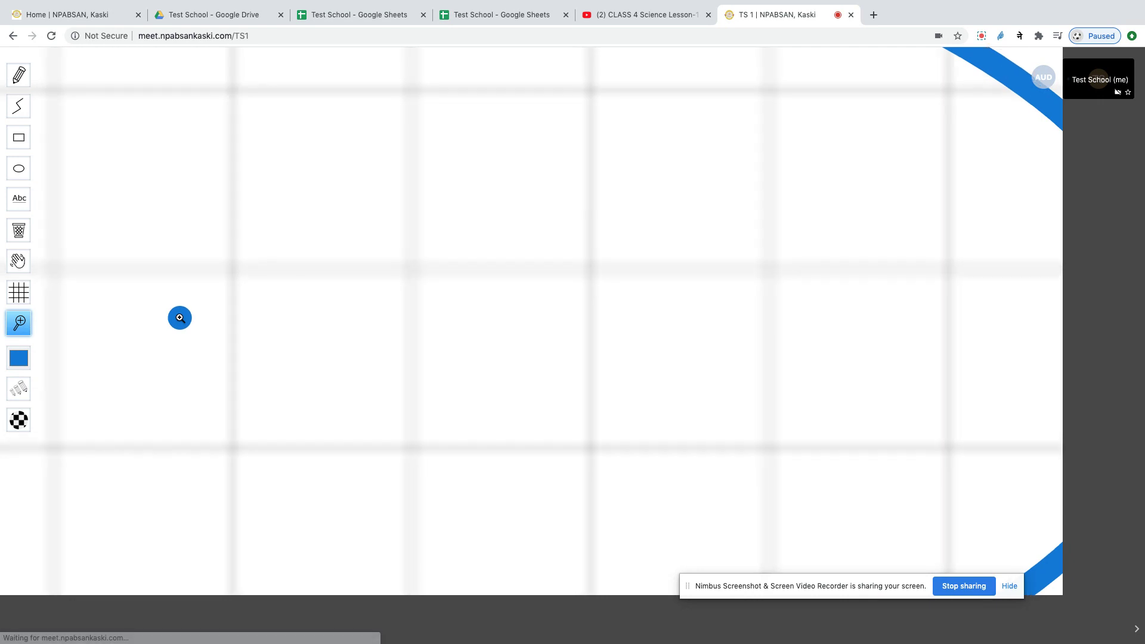
shift+click(180, 317)
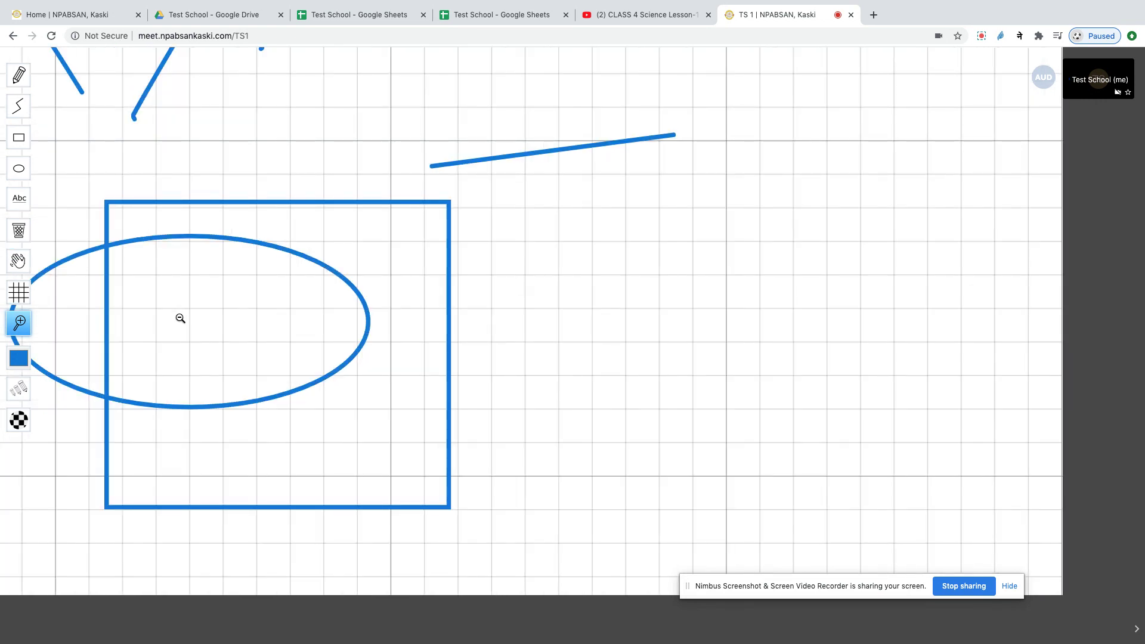
shift+click(180, 318)
click(180, 319)
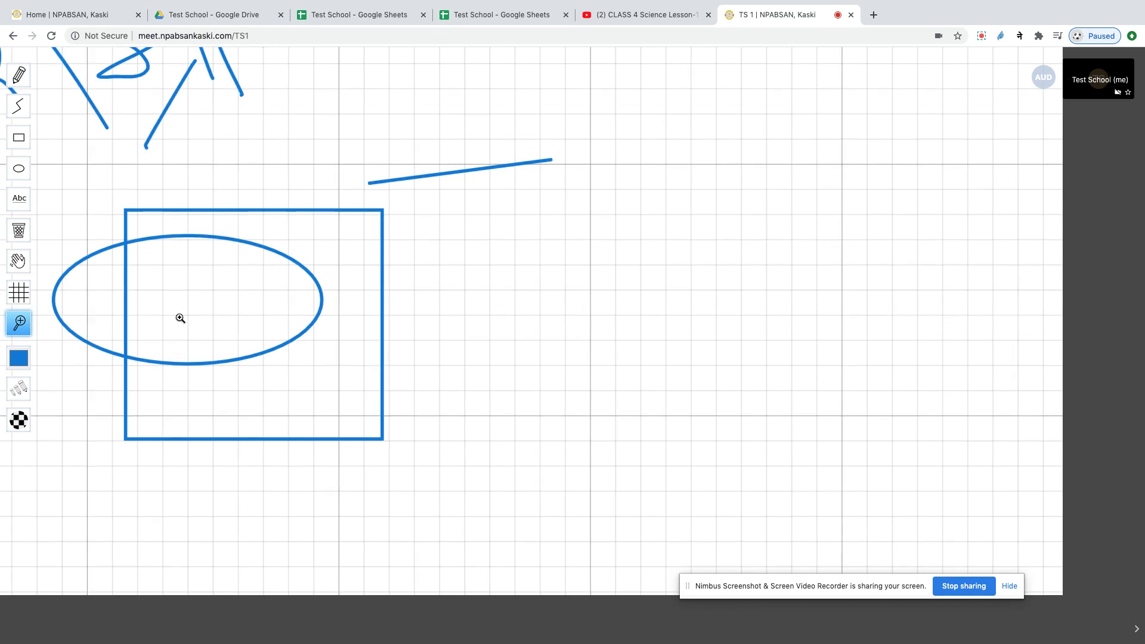
click(180, 318)
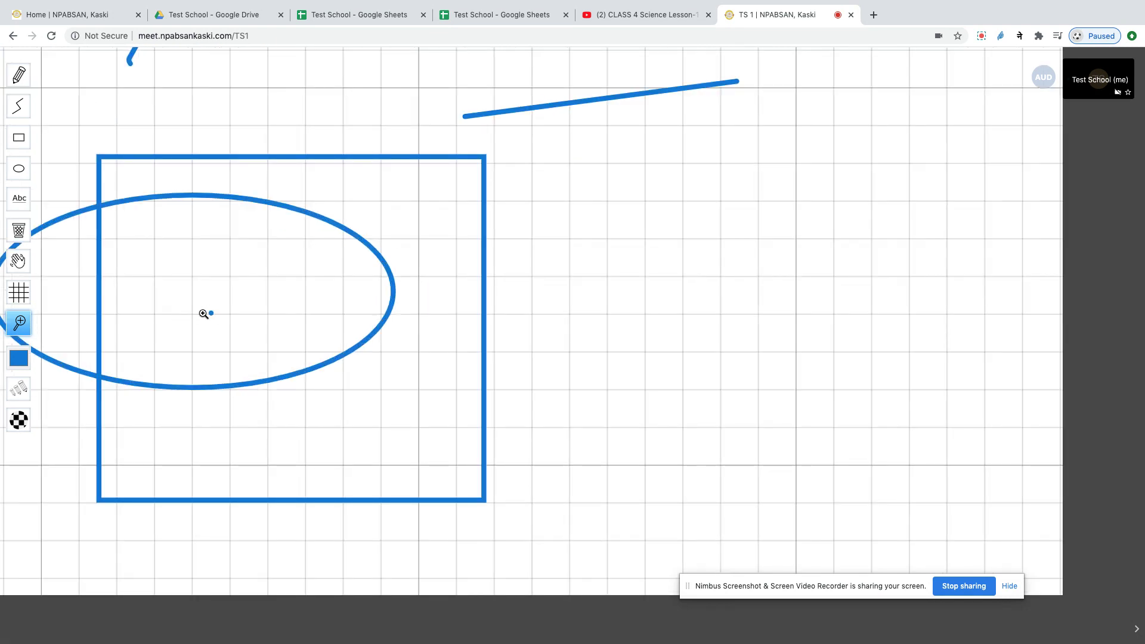
click(168, 318)
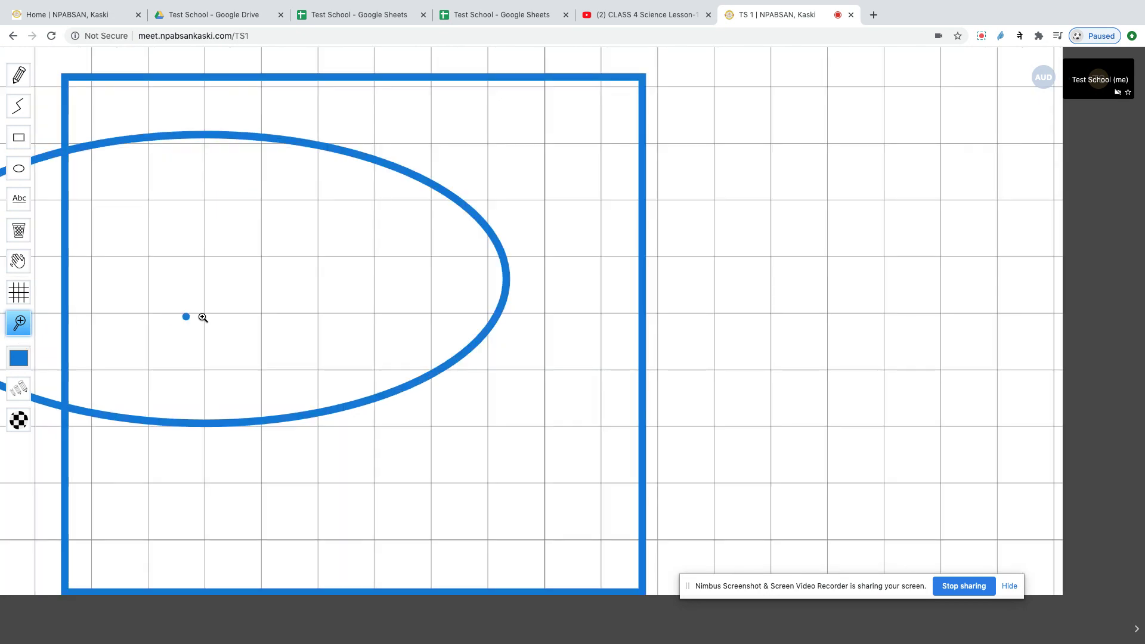
click(546, 284)
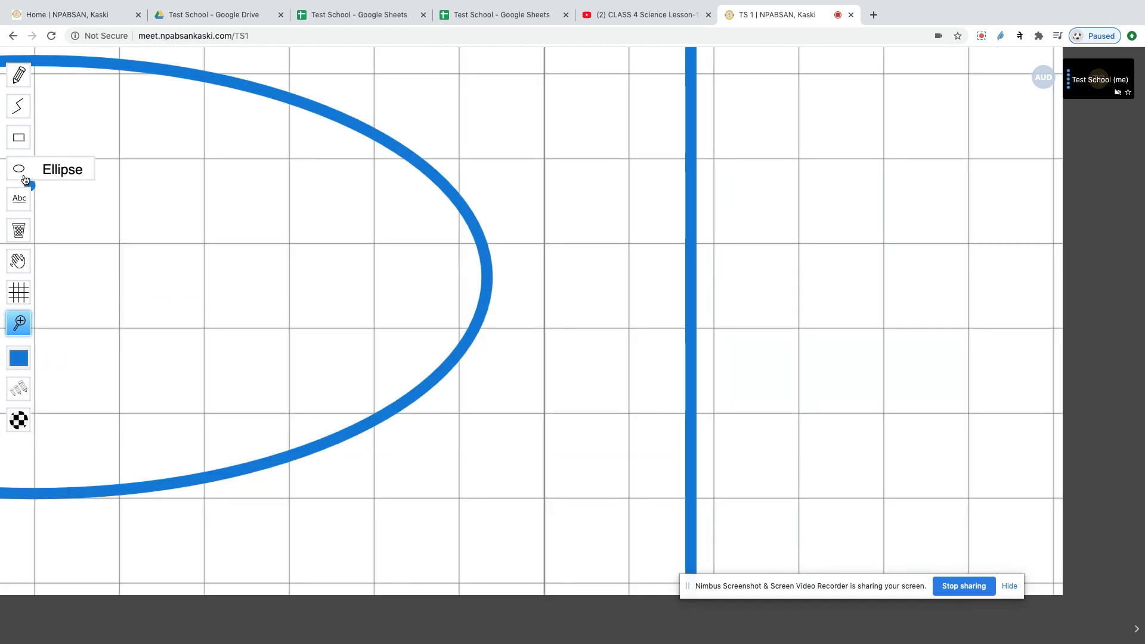
Add the text "Hello Students" to the whiteboard, starting between the ellipse and the rectangle's right edge.
click(19, 199)
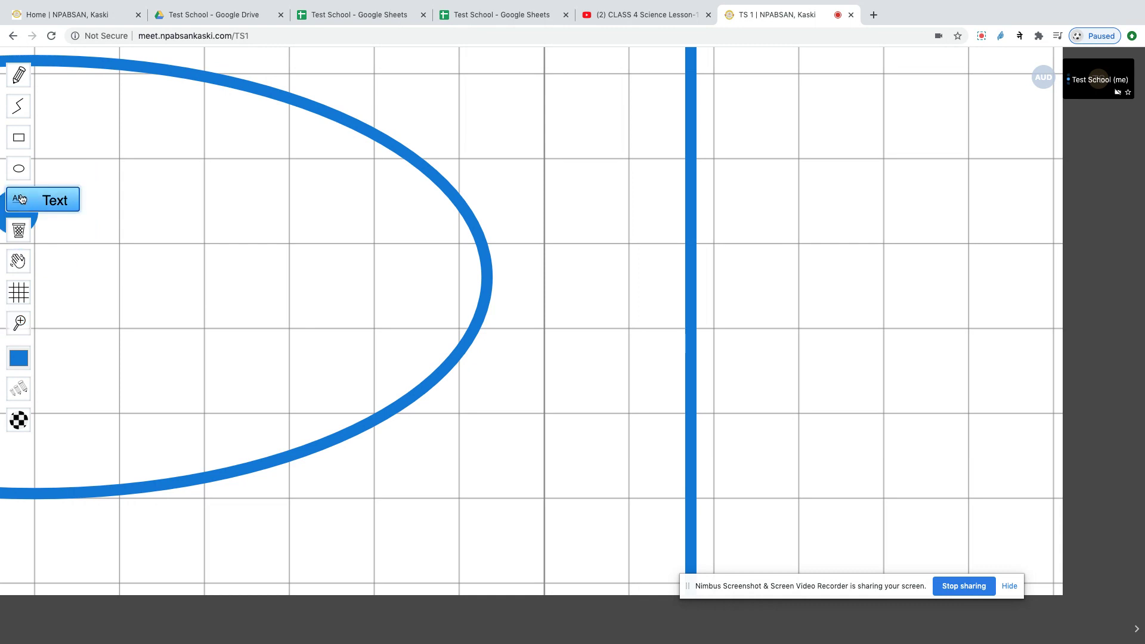
click(535, 190)
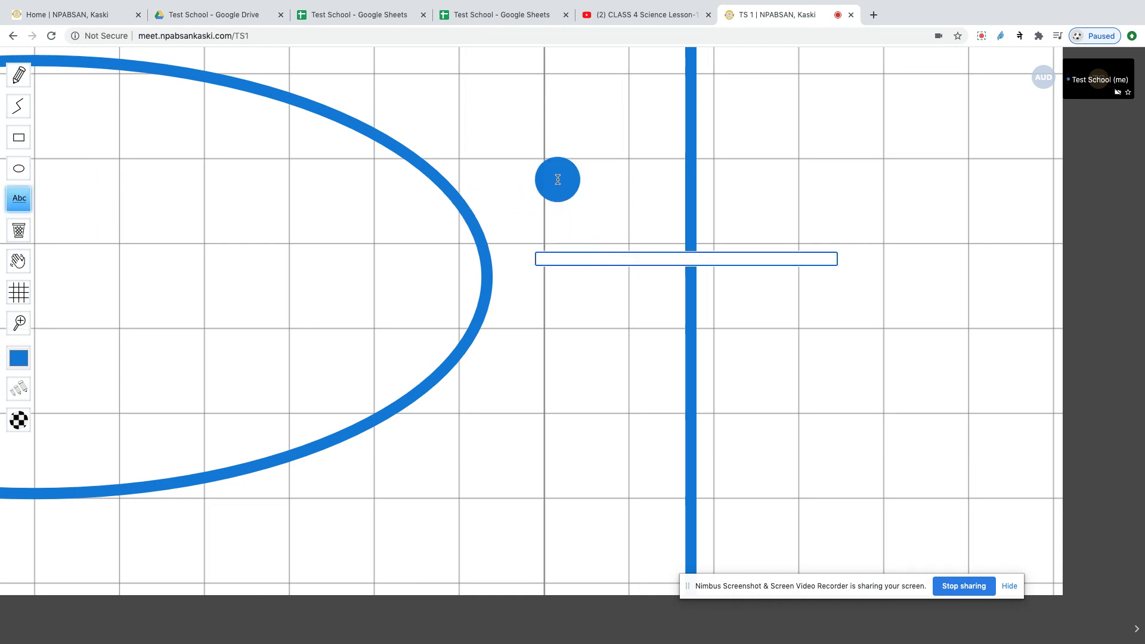
text(Hello)
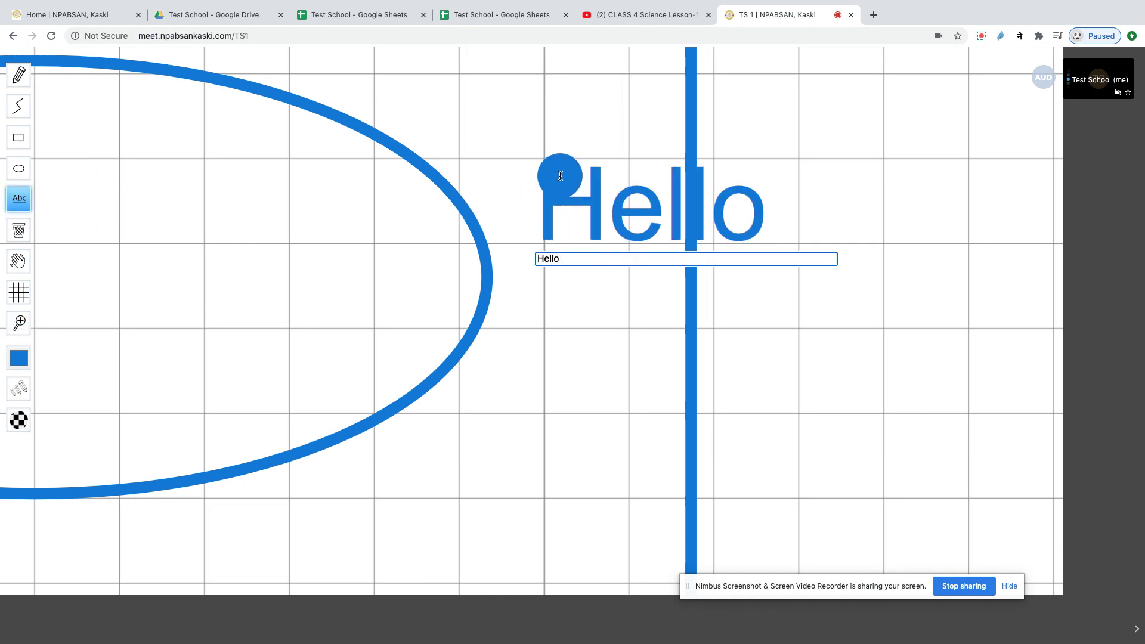
text( Atudents)
key(BackSpace)
key(BackSpace)
key(BackSpace)
key(BackSpace)
key(BackSpace)
key(BackSpace)
key(BackSpace)
key(BackSpace)
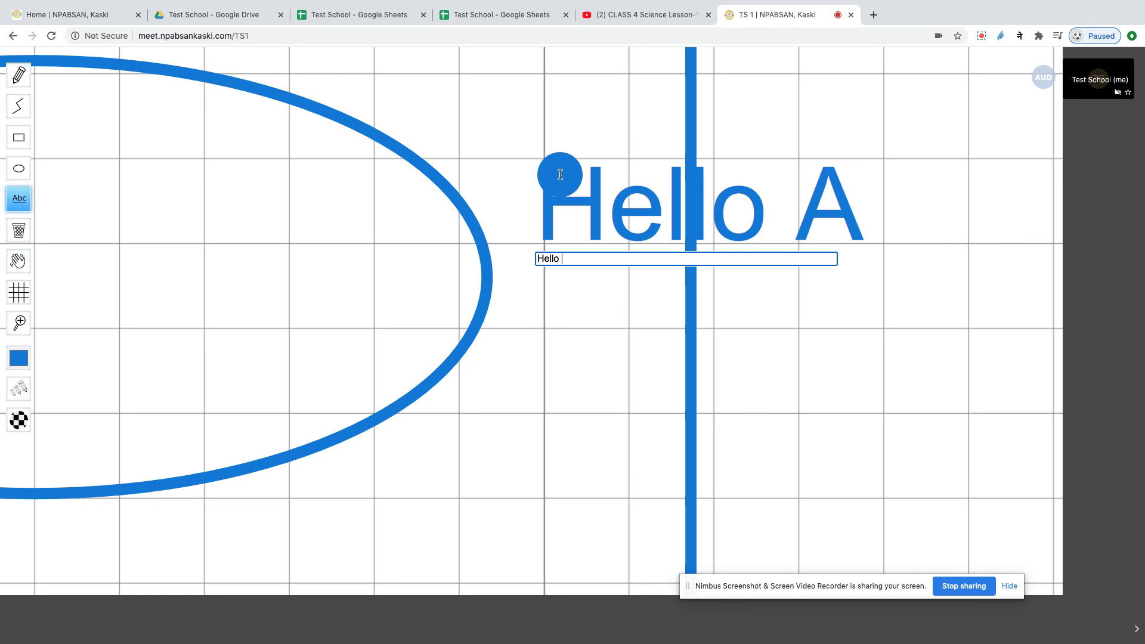
text(Students)
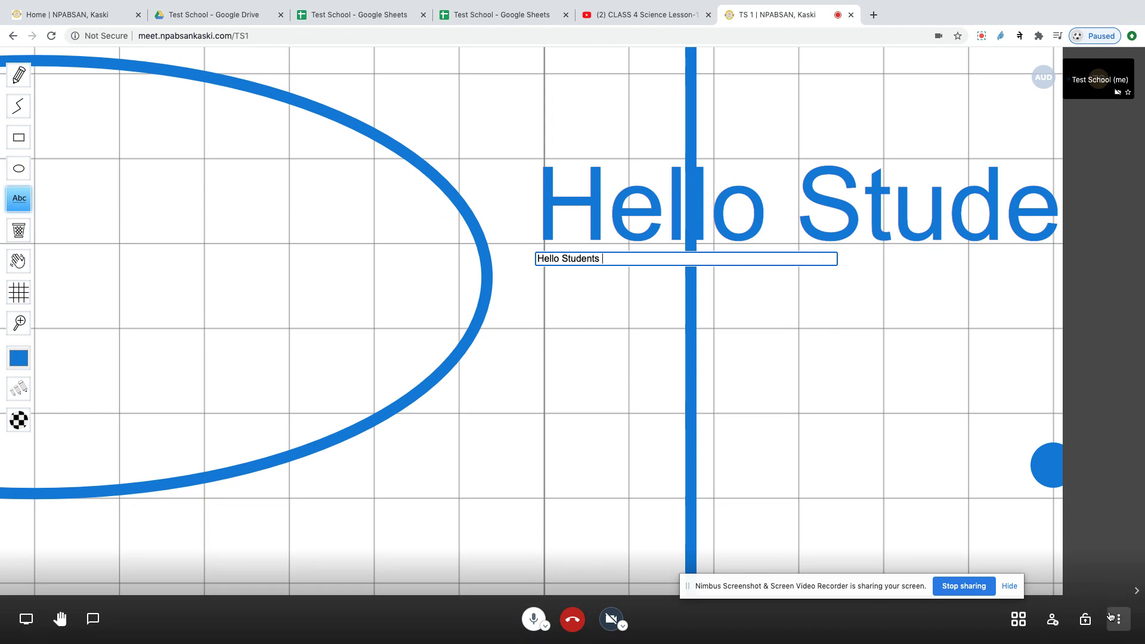
Close the whiteboard and return to the meeting view.
click(1120, 621)
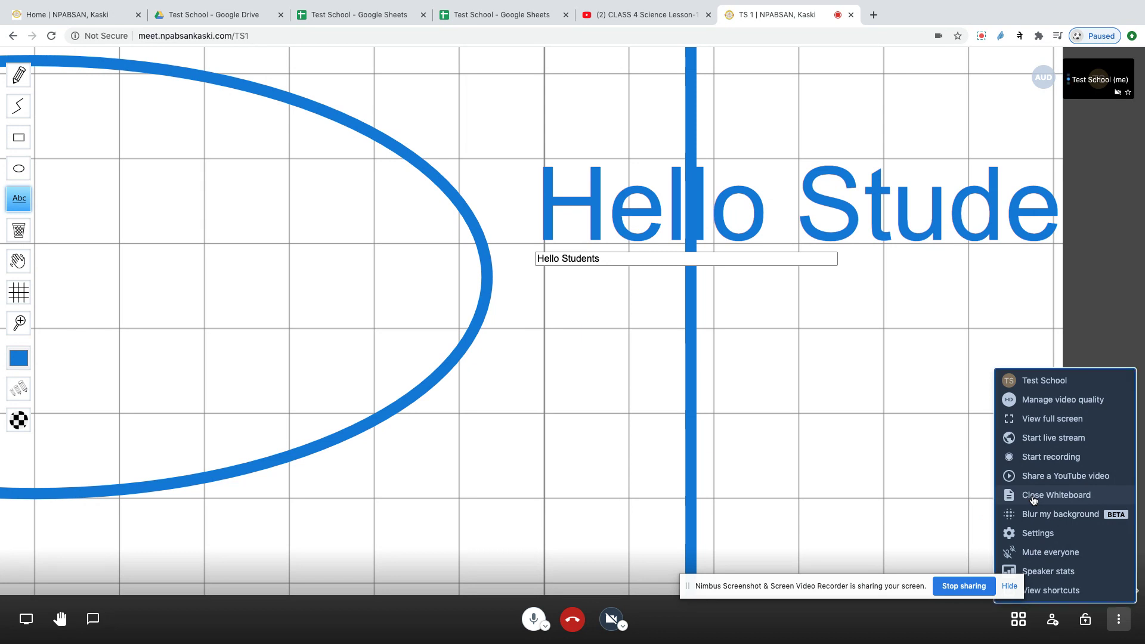
click(1034, 496)
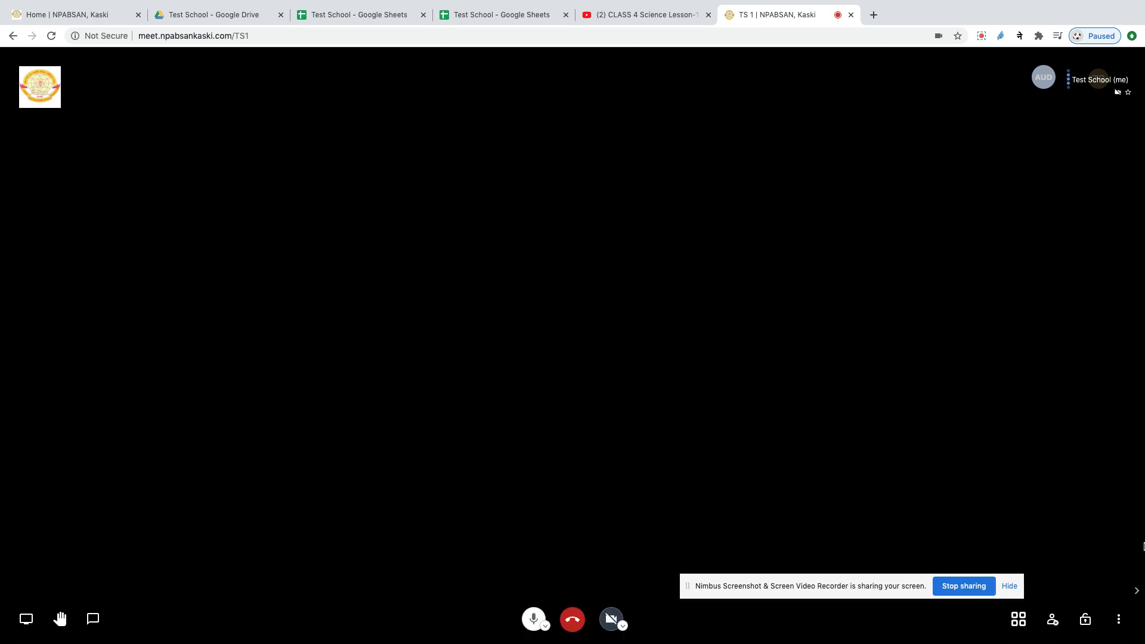
Mute everyone in the meeting except yourself, confirming the mute, and repeat the operation once more.
click(1117, 622)
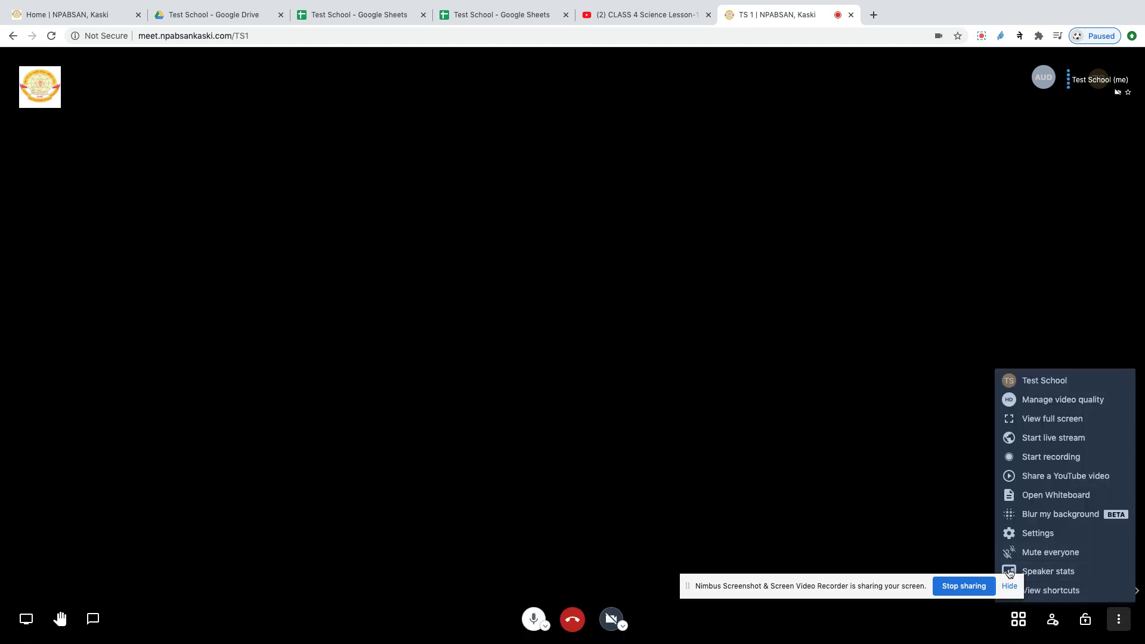
click(1050, 554)
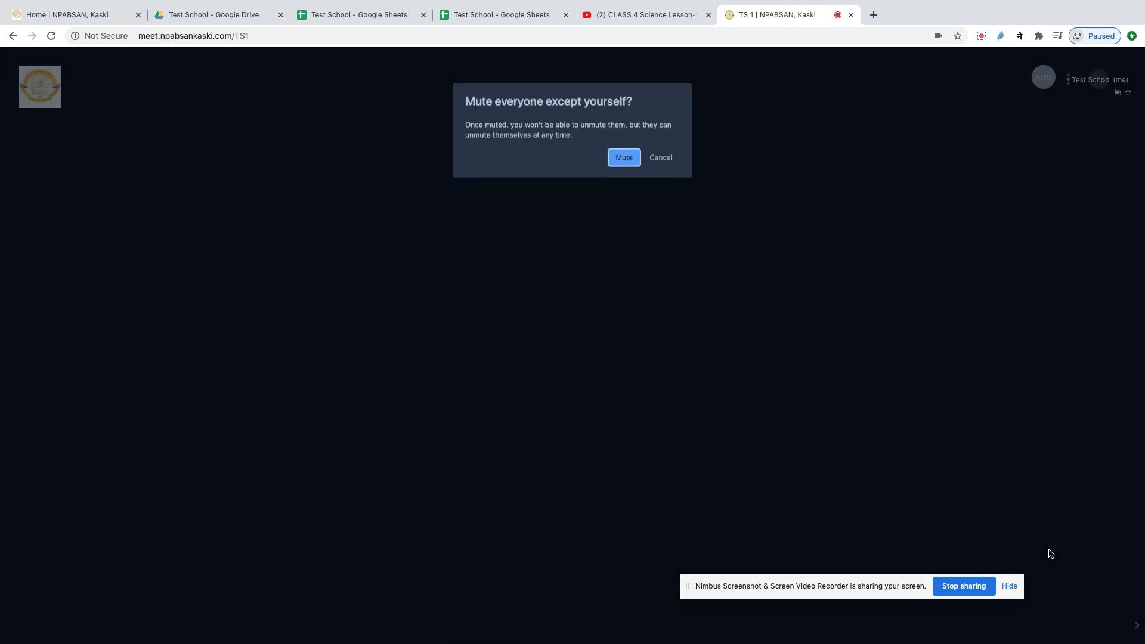
click(625, 157)
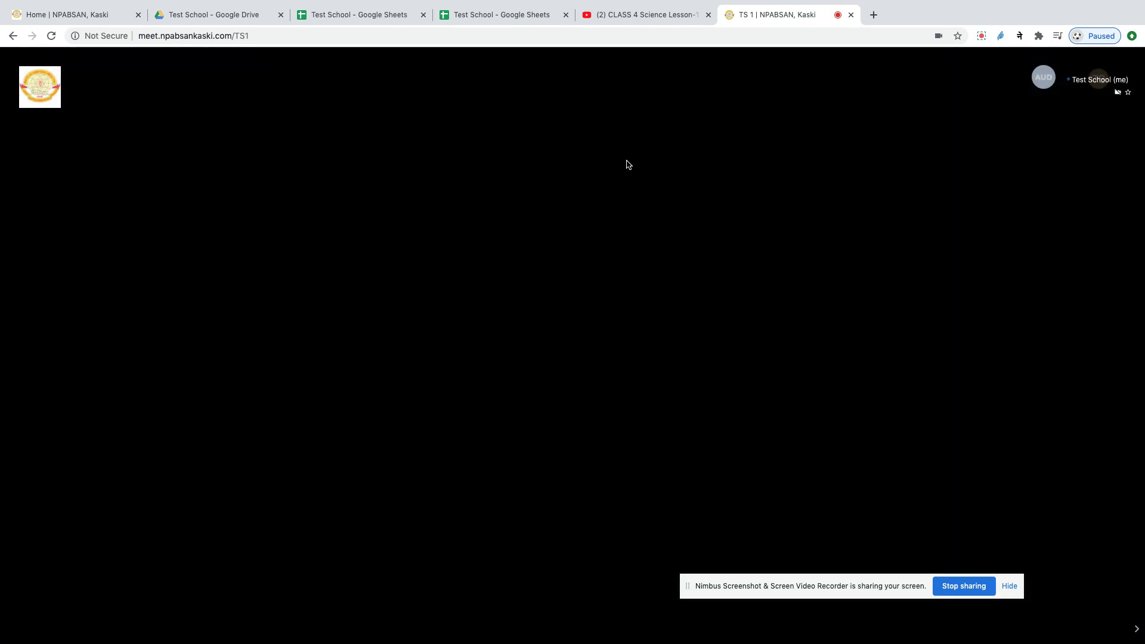
click(1118, 619)
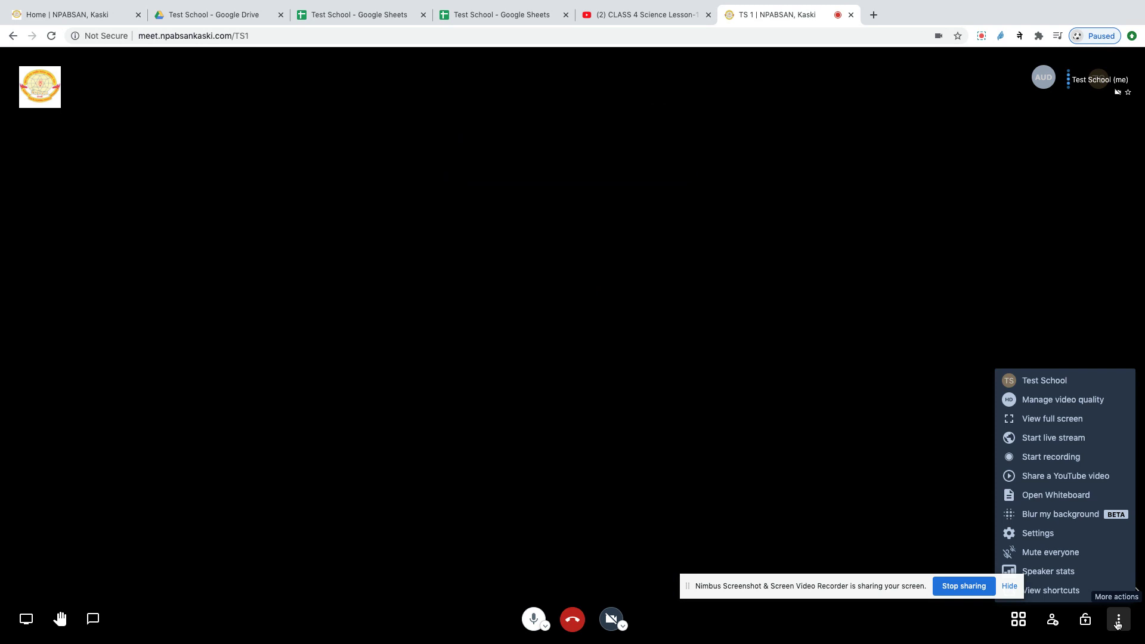
click(1070, 559)
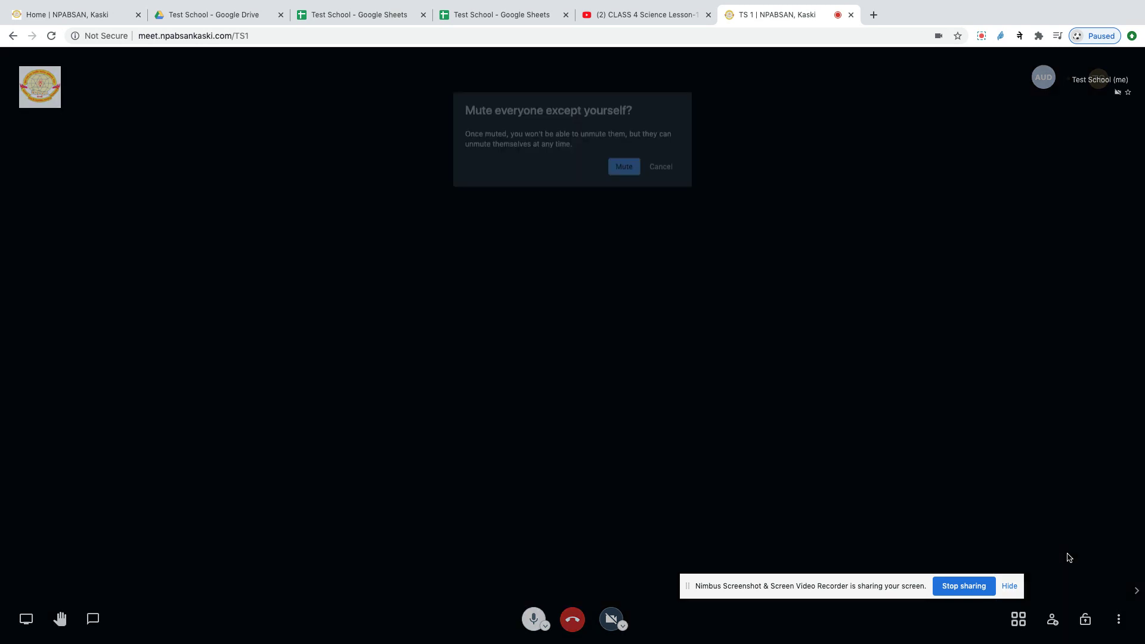
click(639, 158)
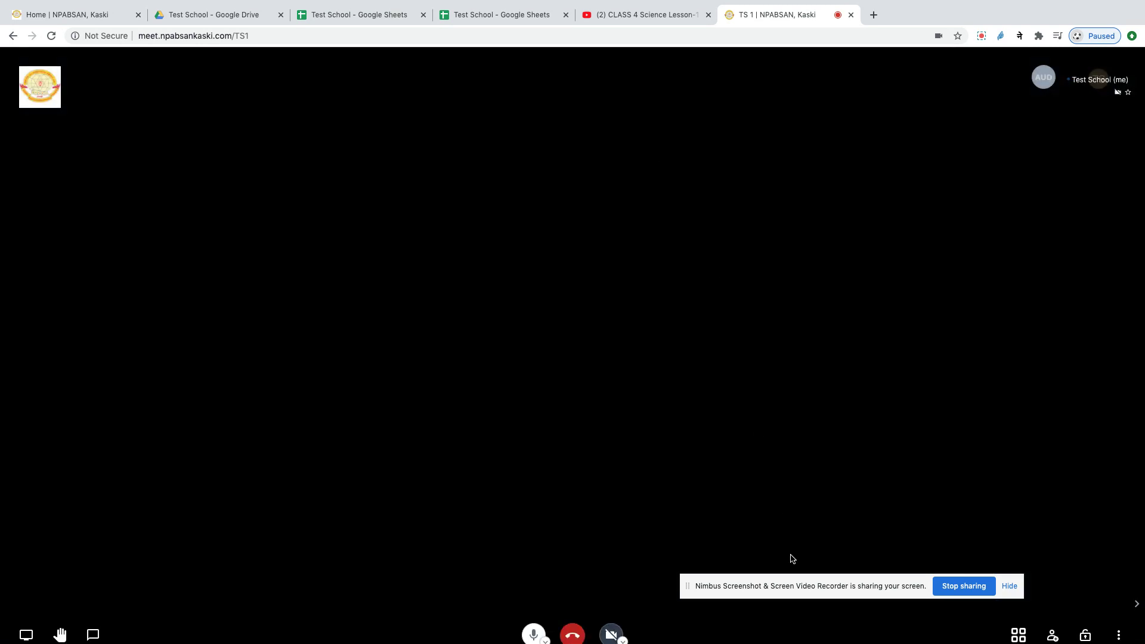